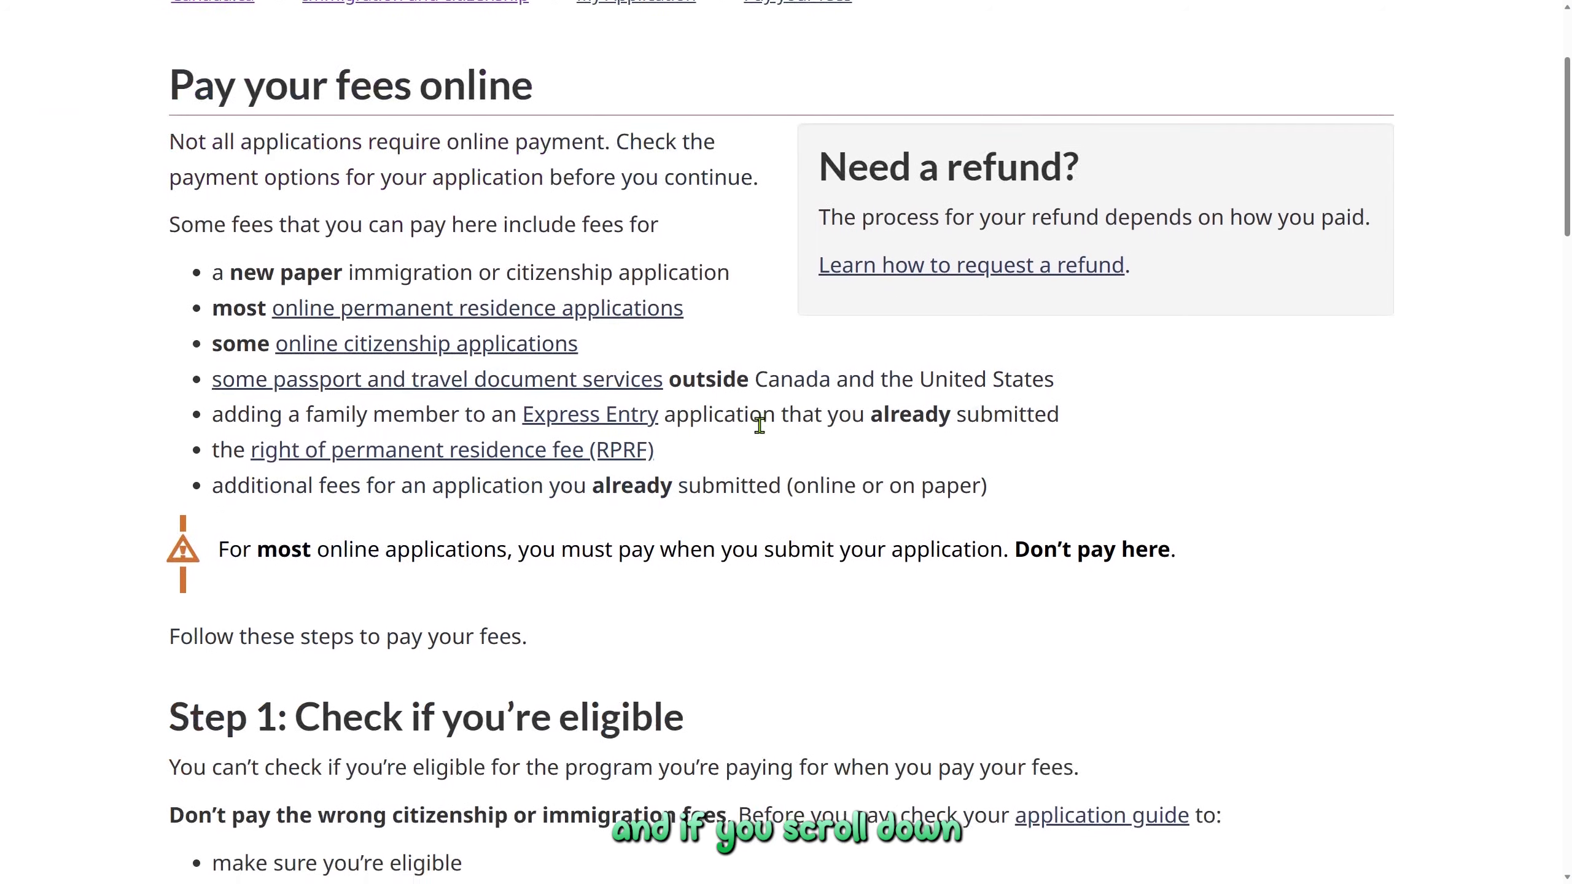
# Review the accepted cards, marking Debit MasterCard and Visa Debit, down to the two fee options
pyautogui.scroll(-5, 763, 433)
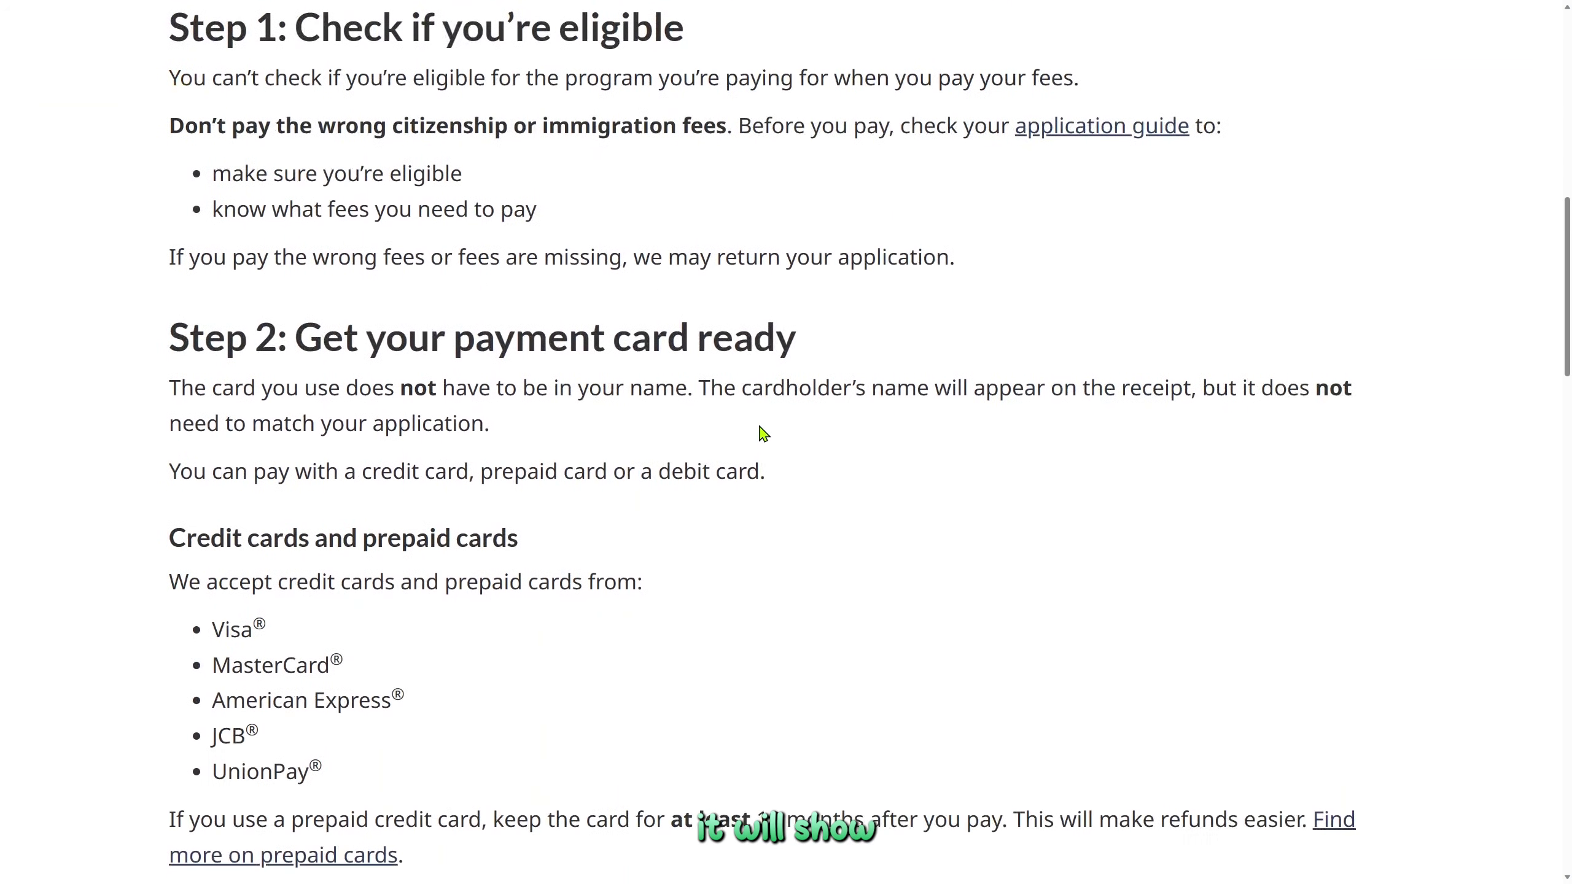
pyautogui.scroll(-1, 763, 434)
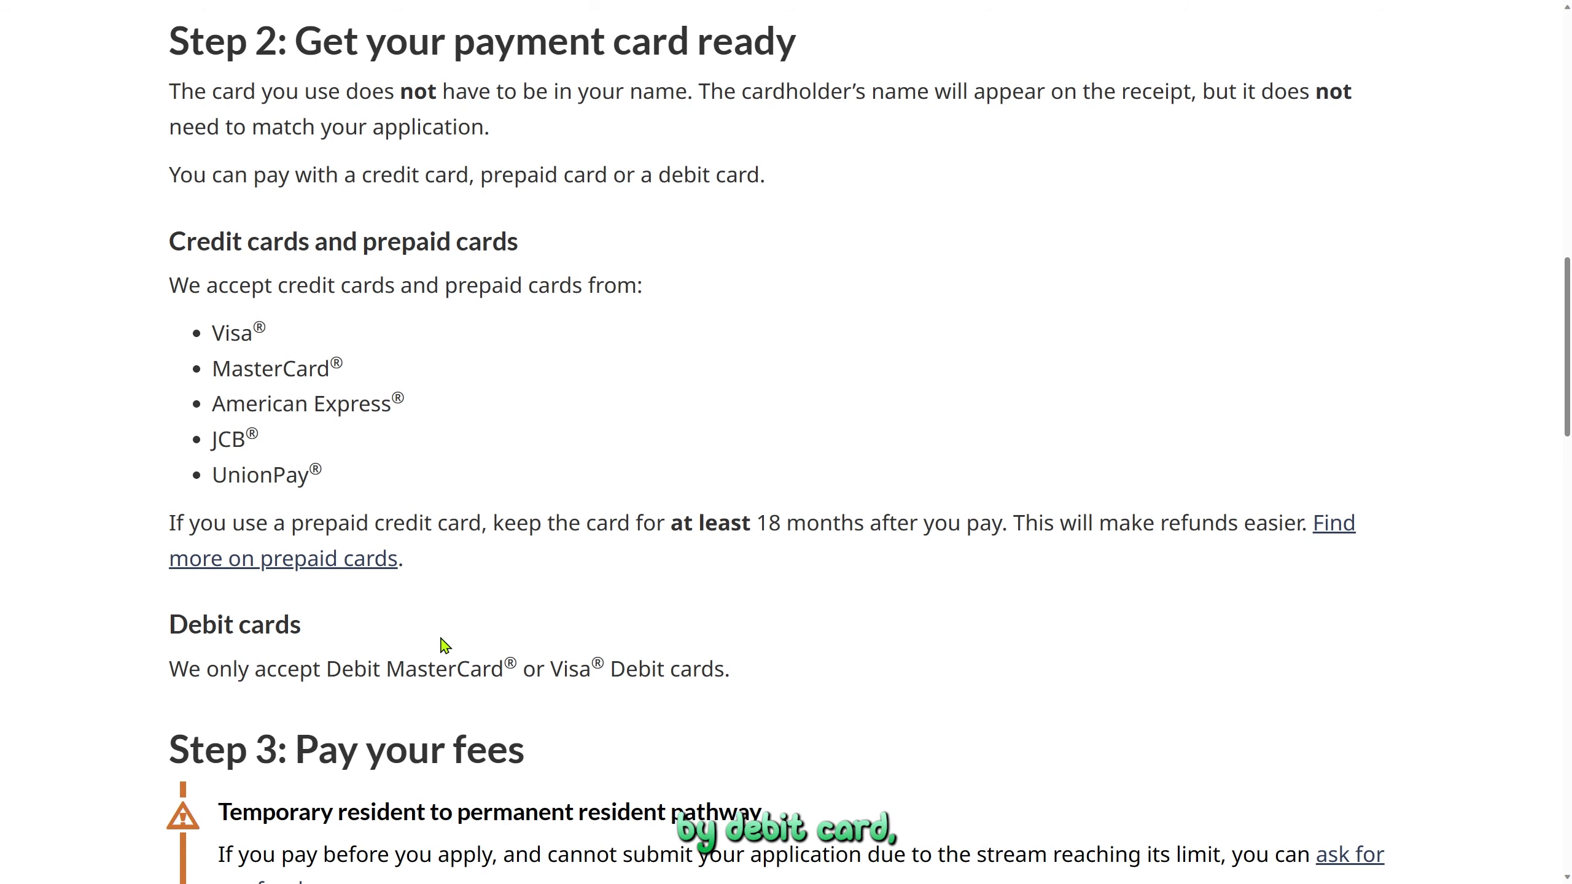
pyautogui.doubleClick(456, 667)
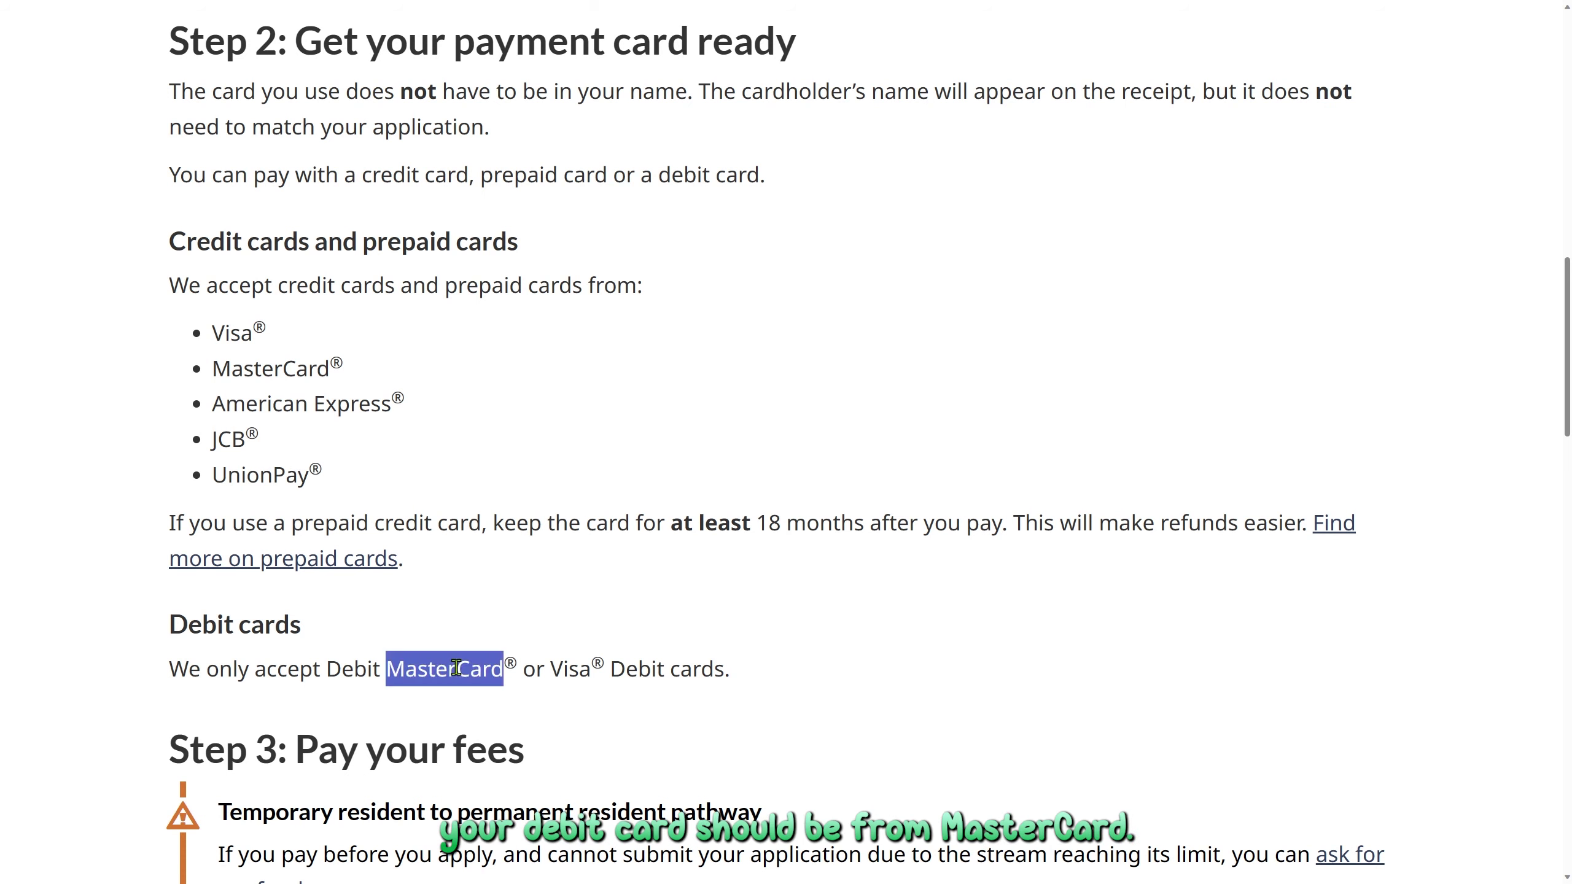
pyautogui.doubleClick(577, 670)
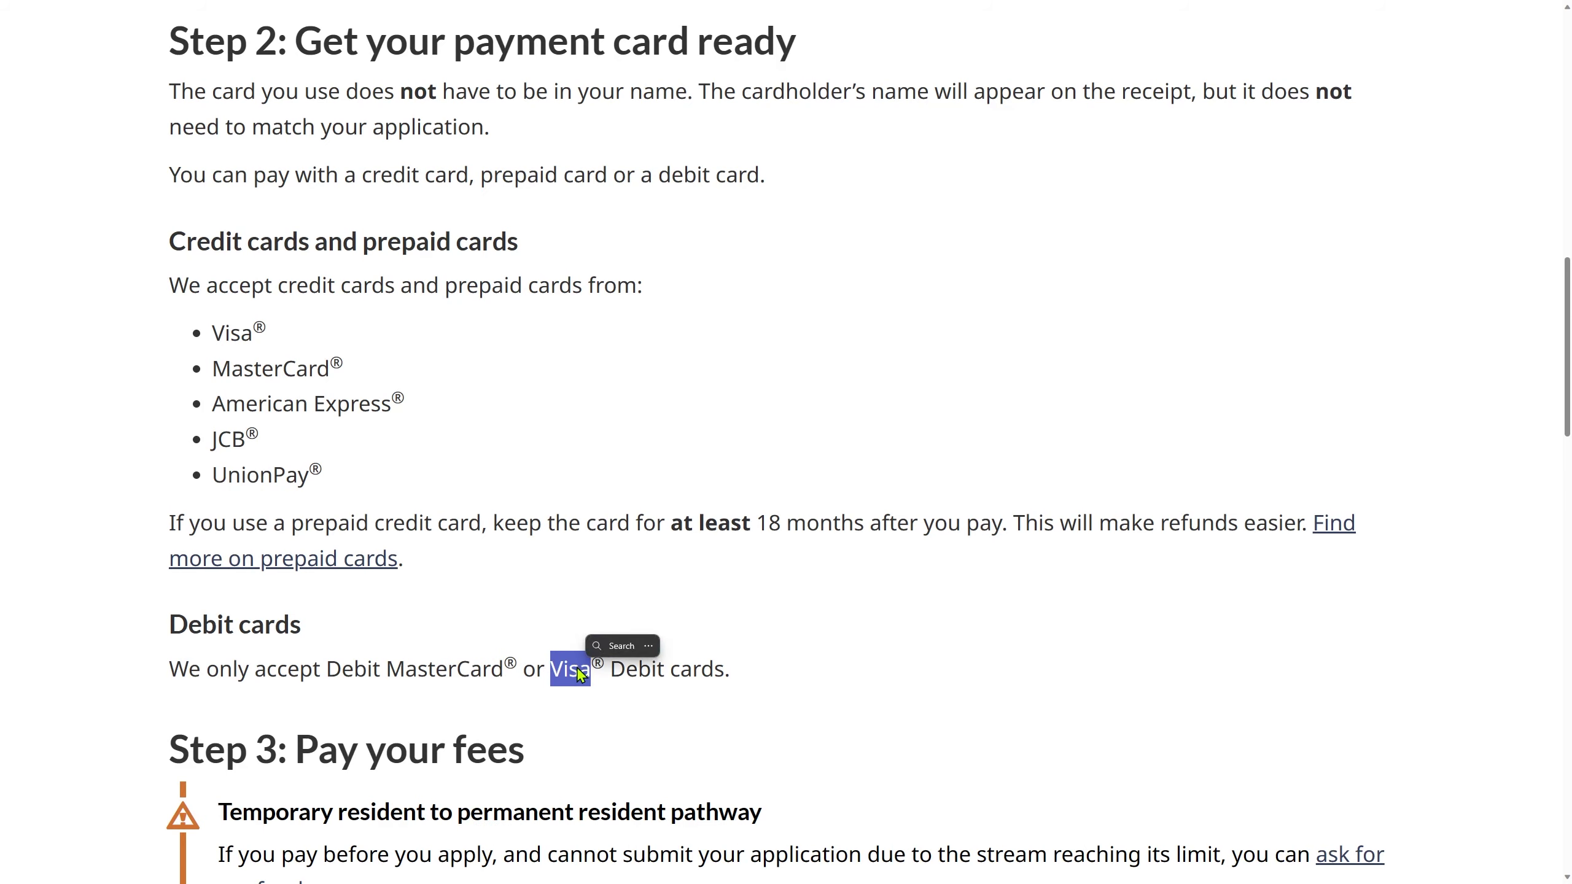
pyautogui.scroll(-10, 419, 649)
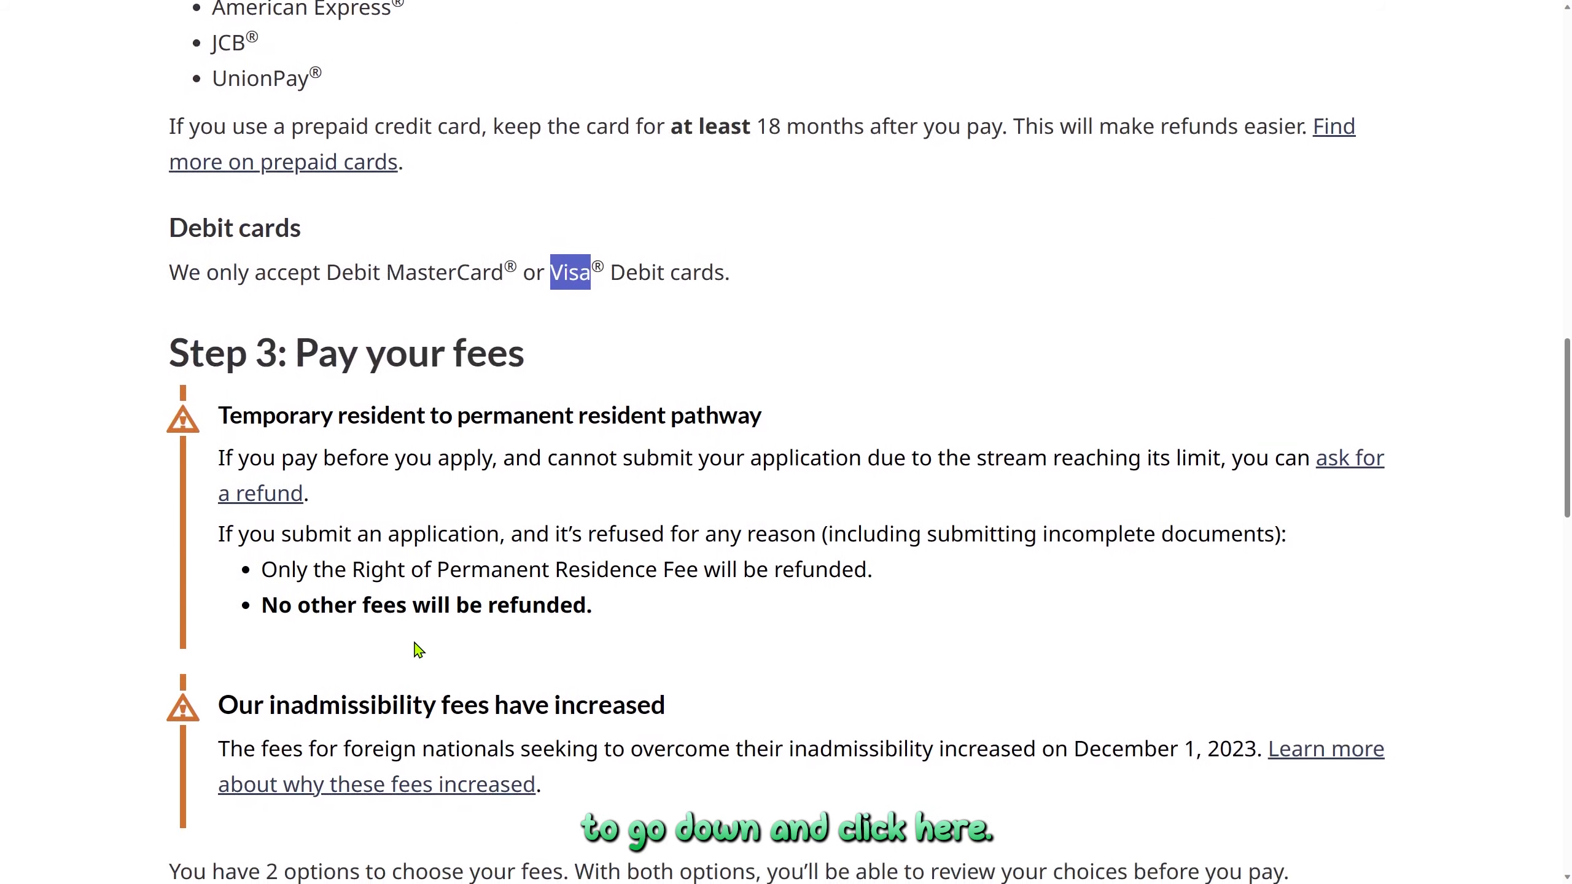
pyautogui.scroll(-2, 414, 644)
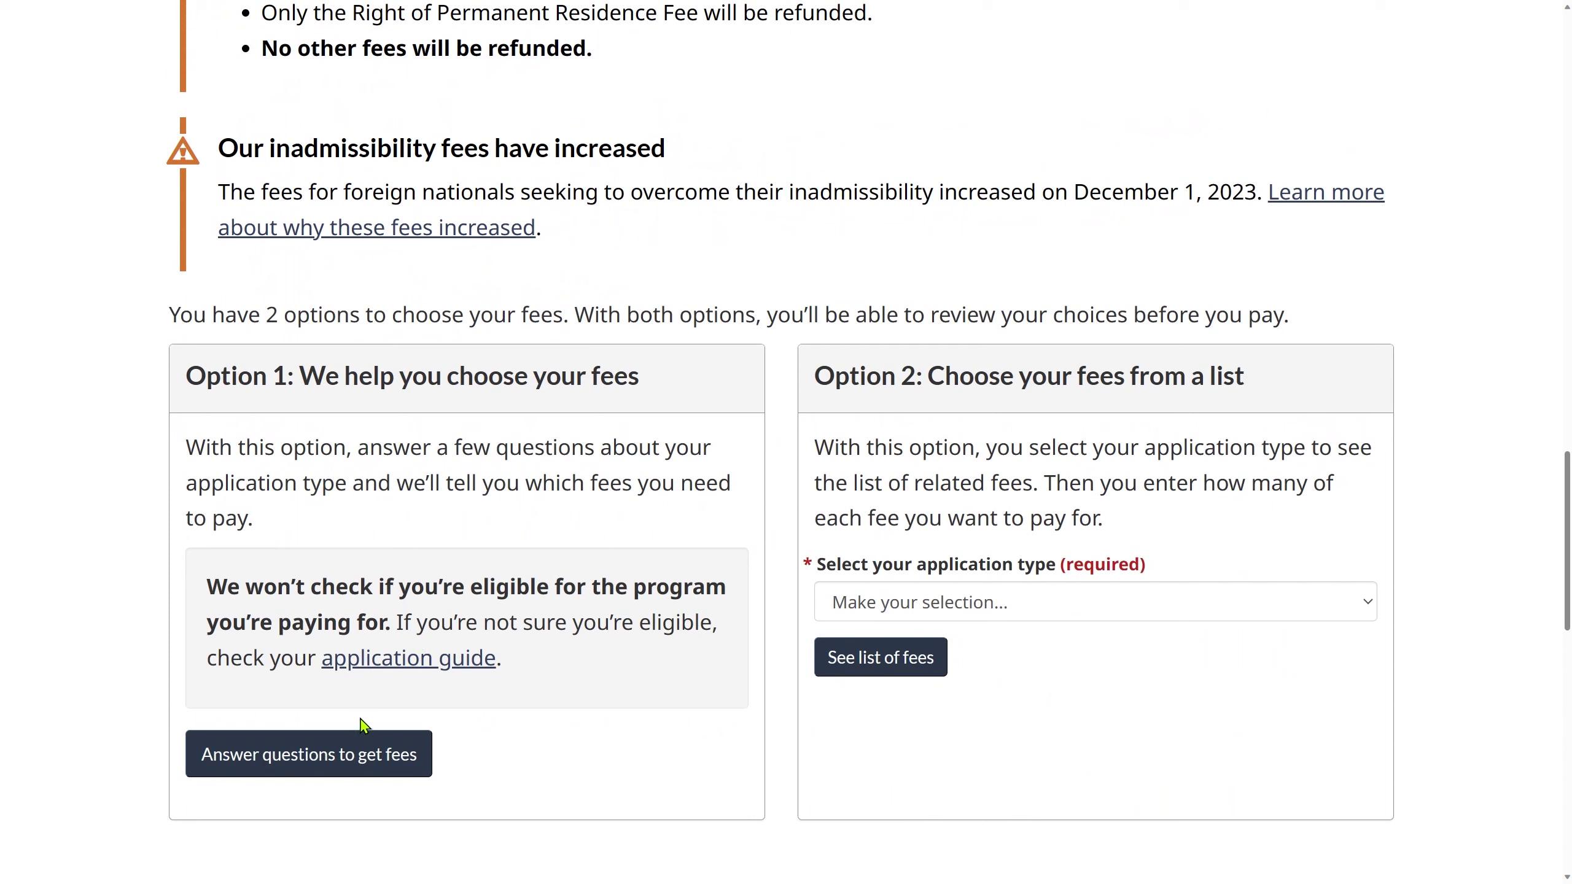
# Start the fee questionnaire and choose to permanently live in Canada
pyautogui.click(350, 756)
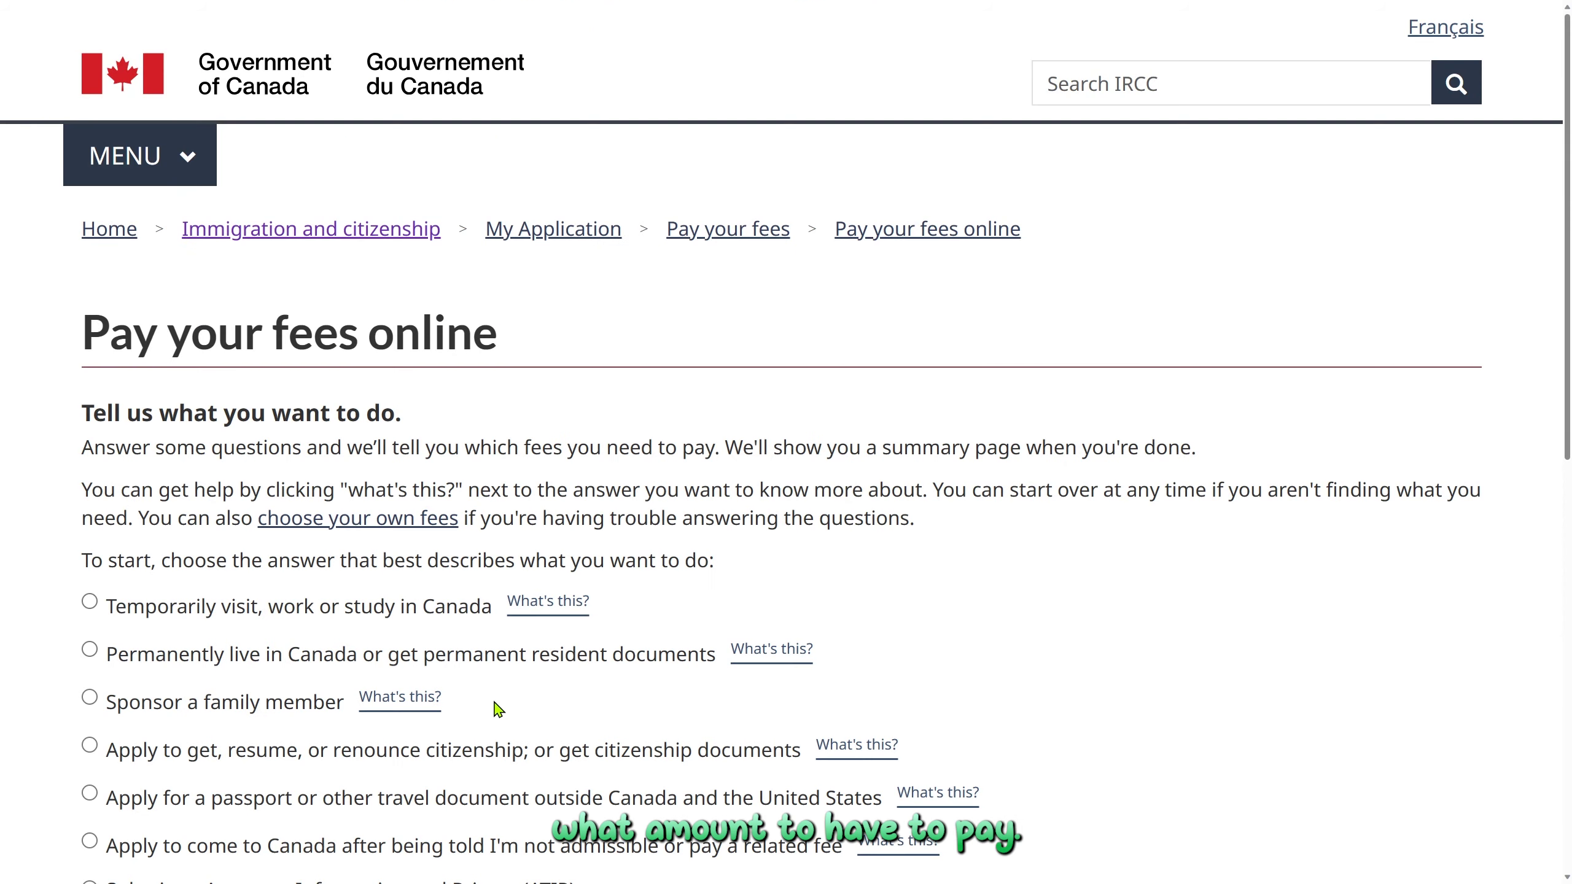
pyautogui.scroll(-4, 498, 709)
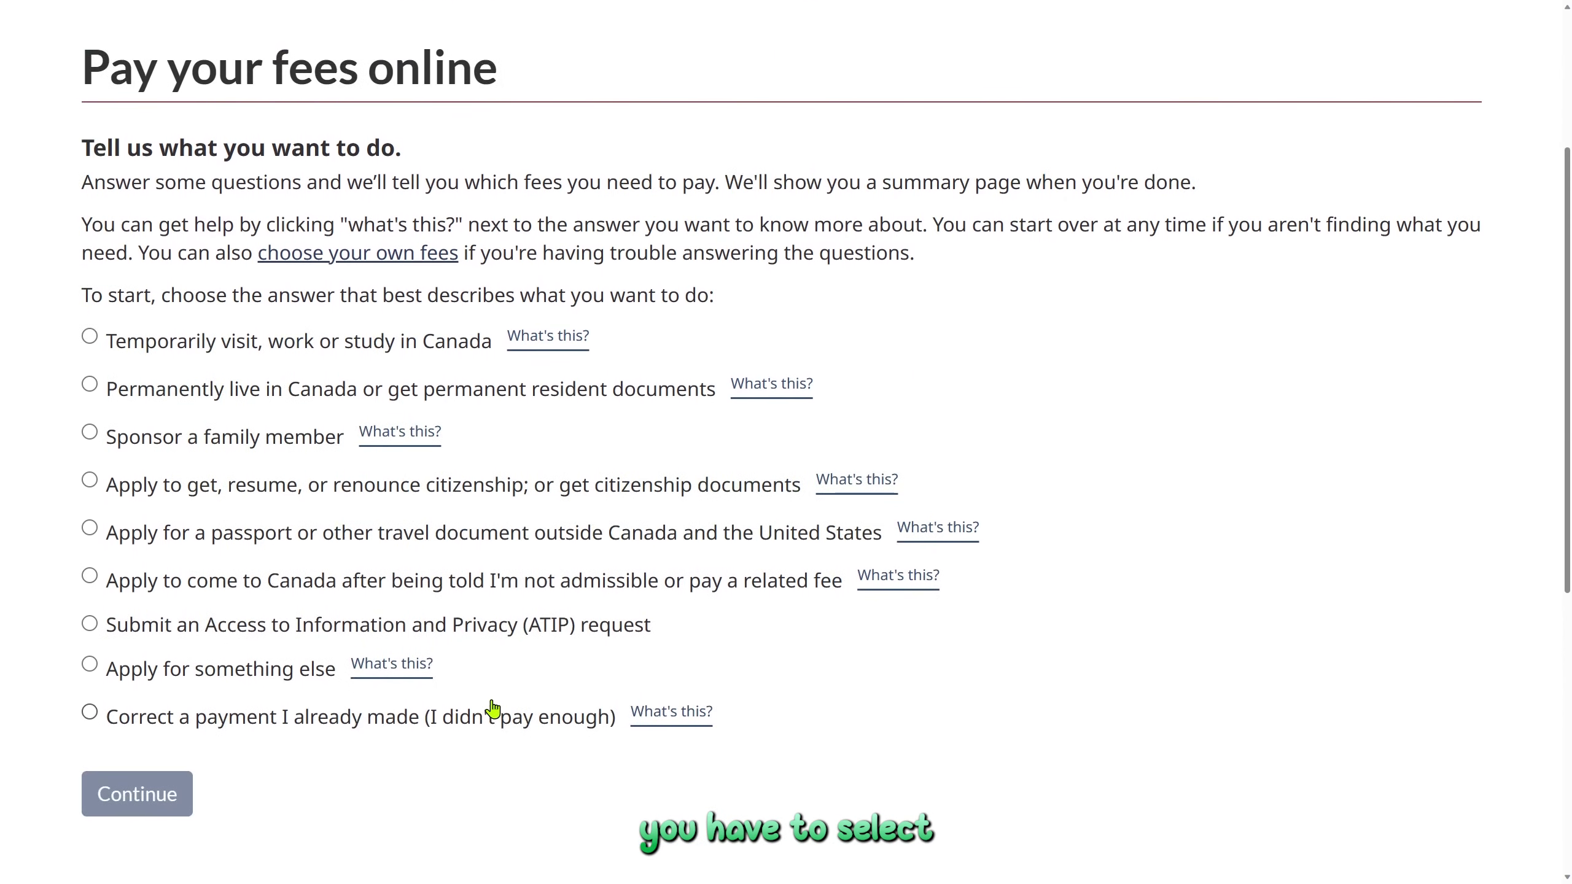
pyautogui.click(89, 385)
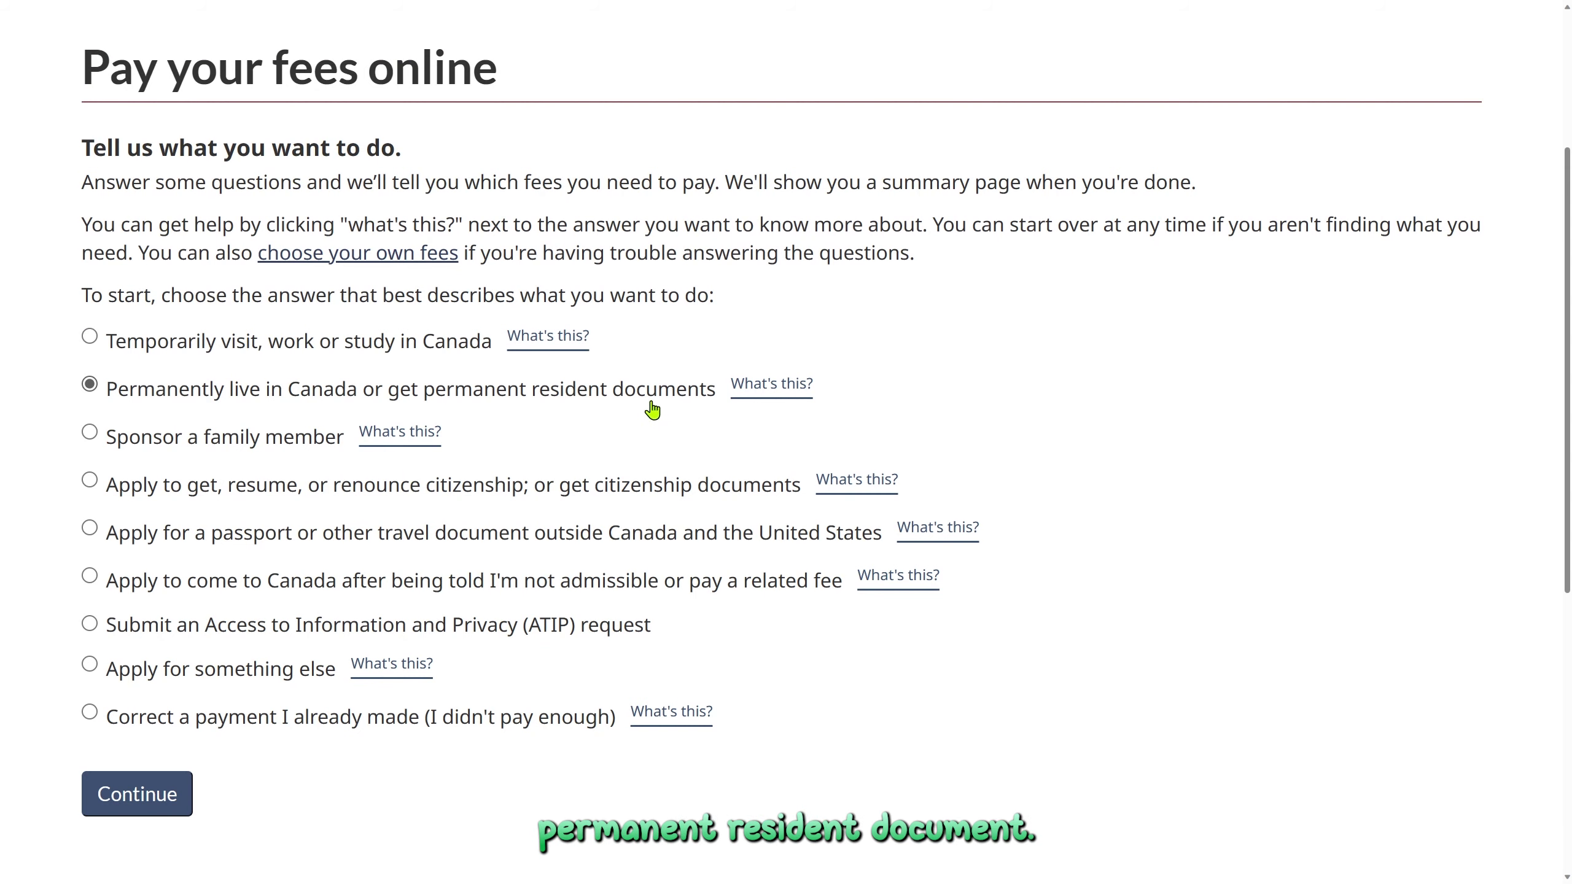
pyautogui.click(139, 805)
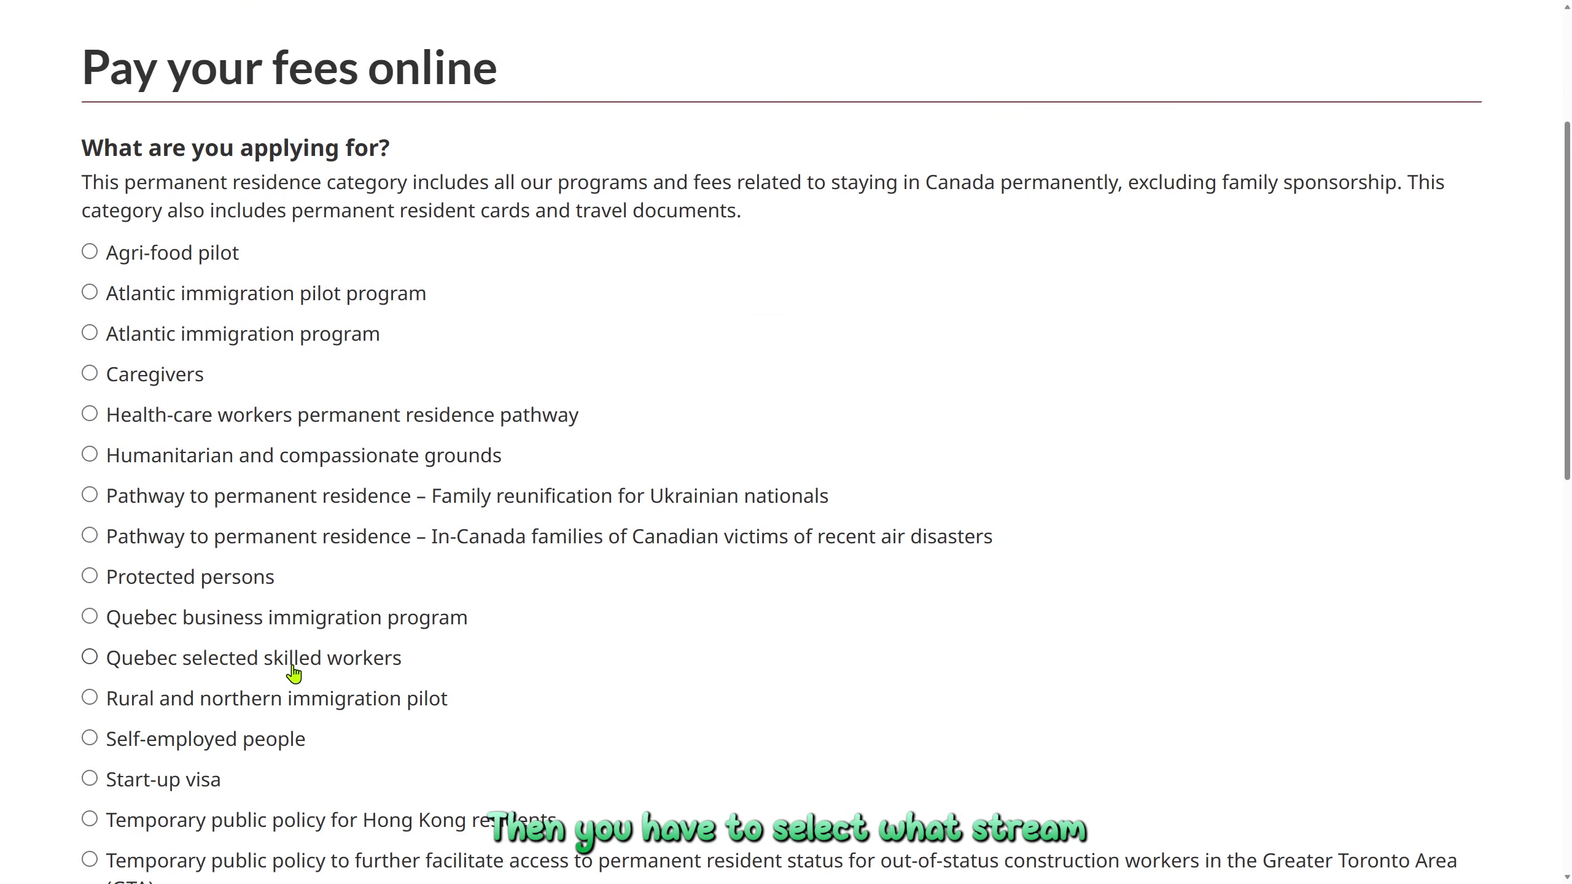
# Submit Rural and northern immigration pilot as the program being applied for
pyautogui.scroll(-6, 294, 674)
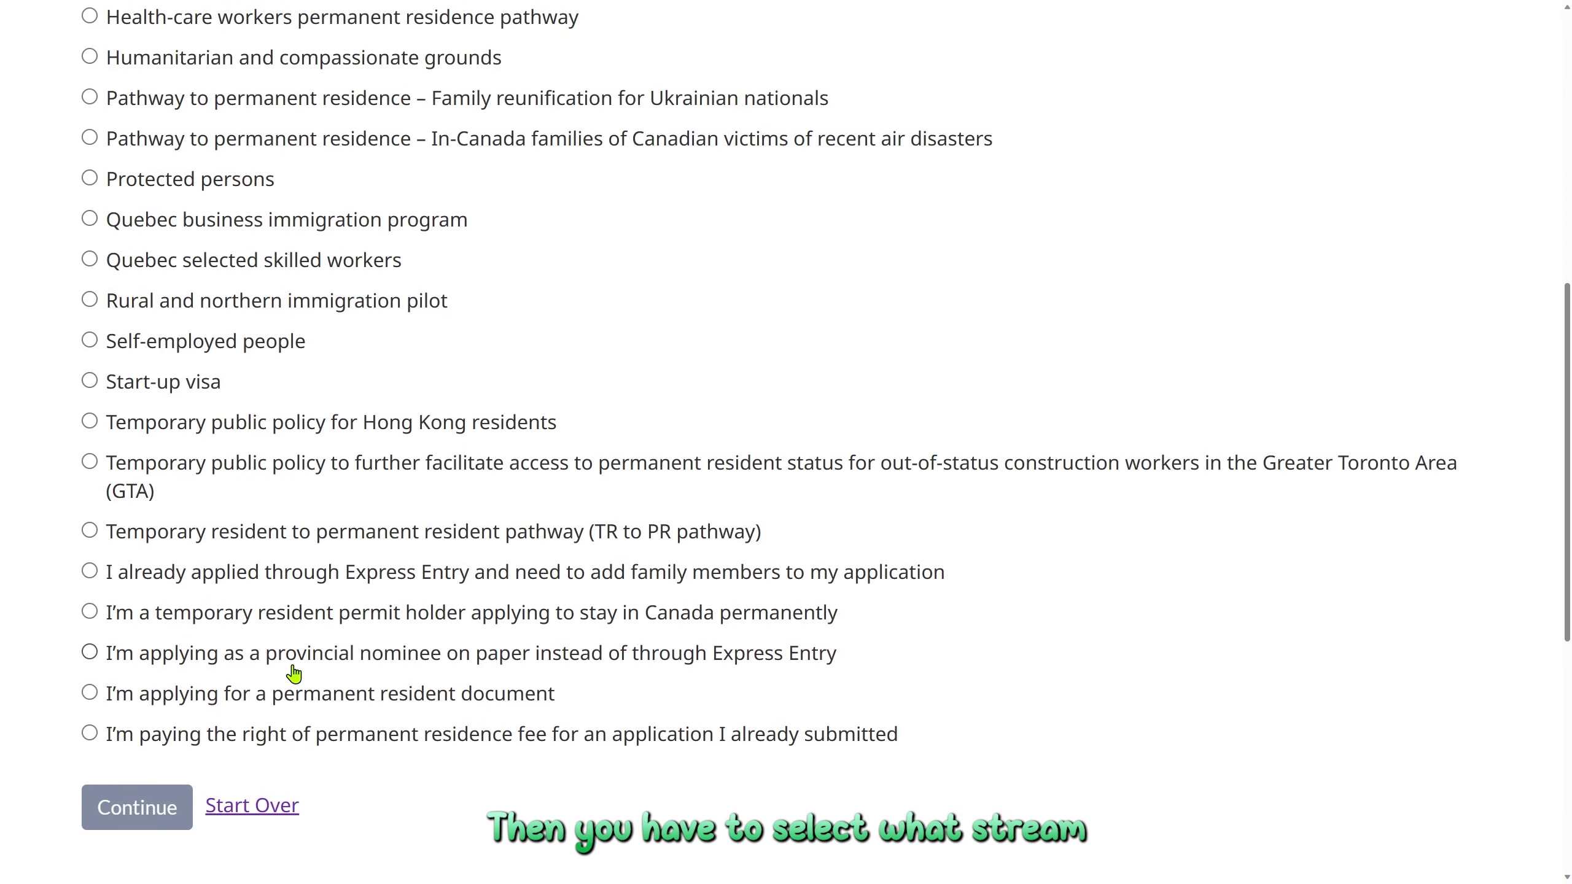
pyautogui.scroll(4, 294, 674)
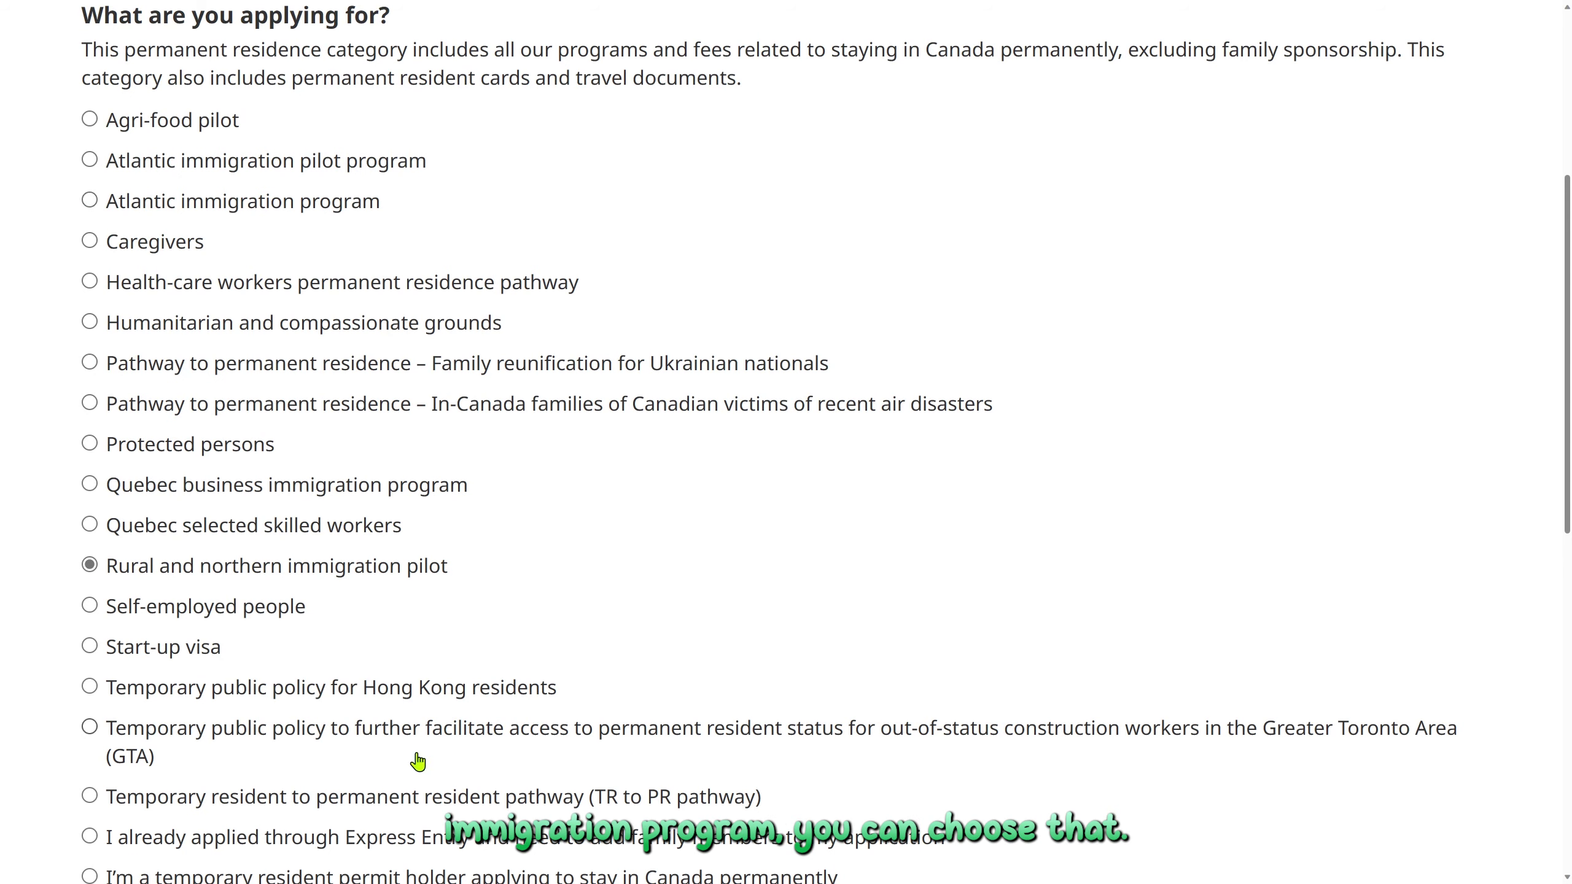
pyautogui.scroll(-6, 164, 674)
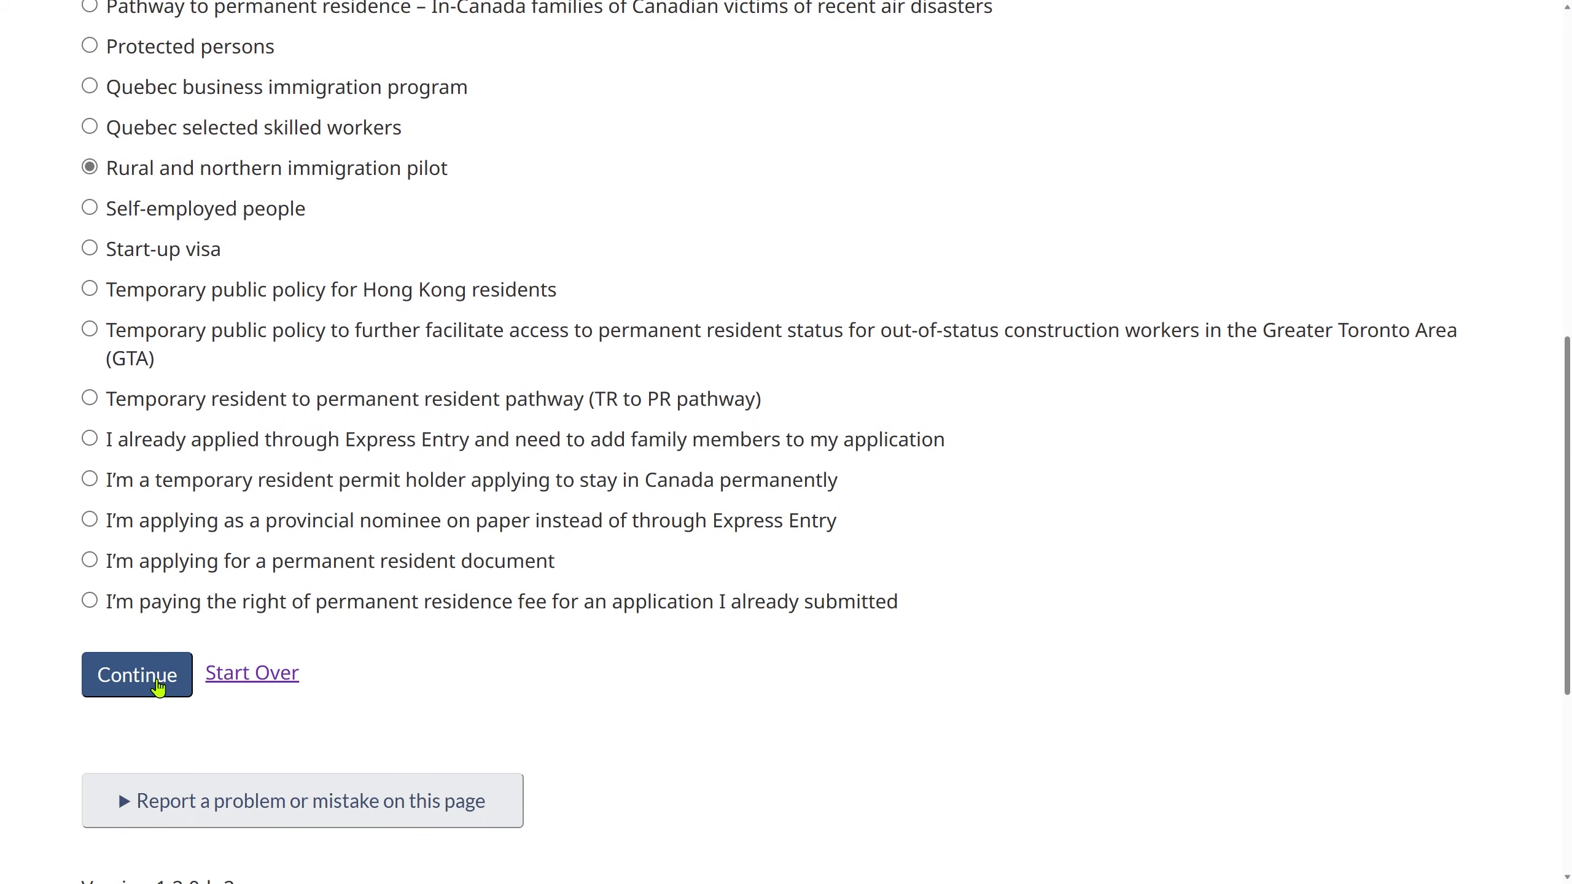
pyautogui.click(162, 673)
# Indicate that a spouse and 2 dependent children are coming
pyautogui.scroll(6, 158, 687)
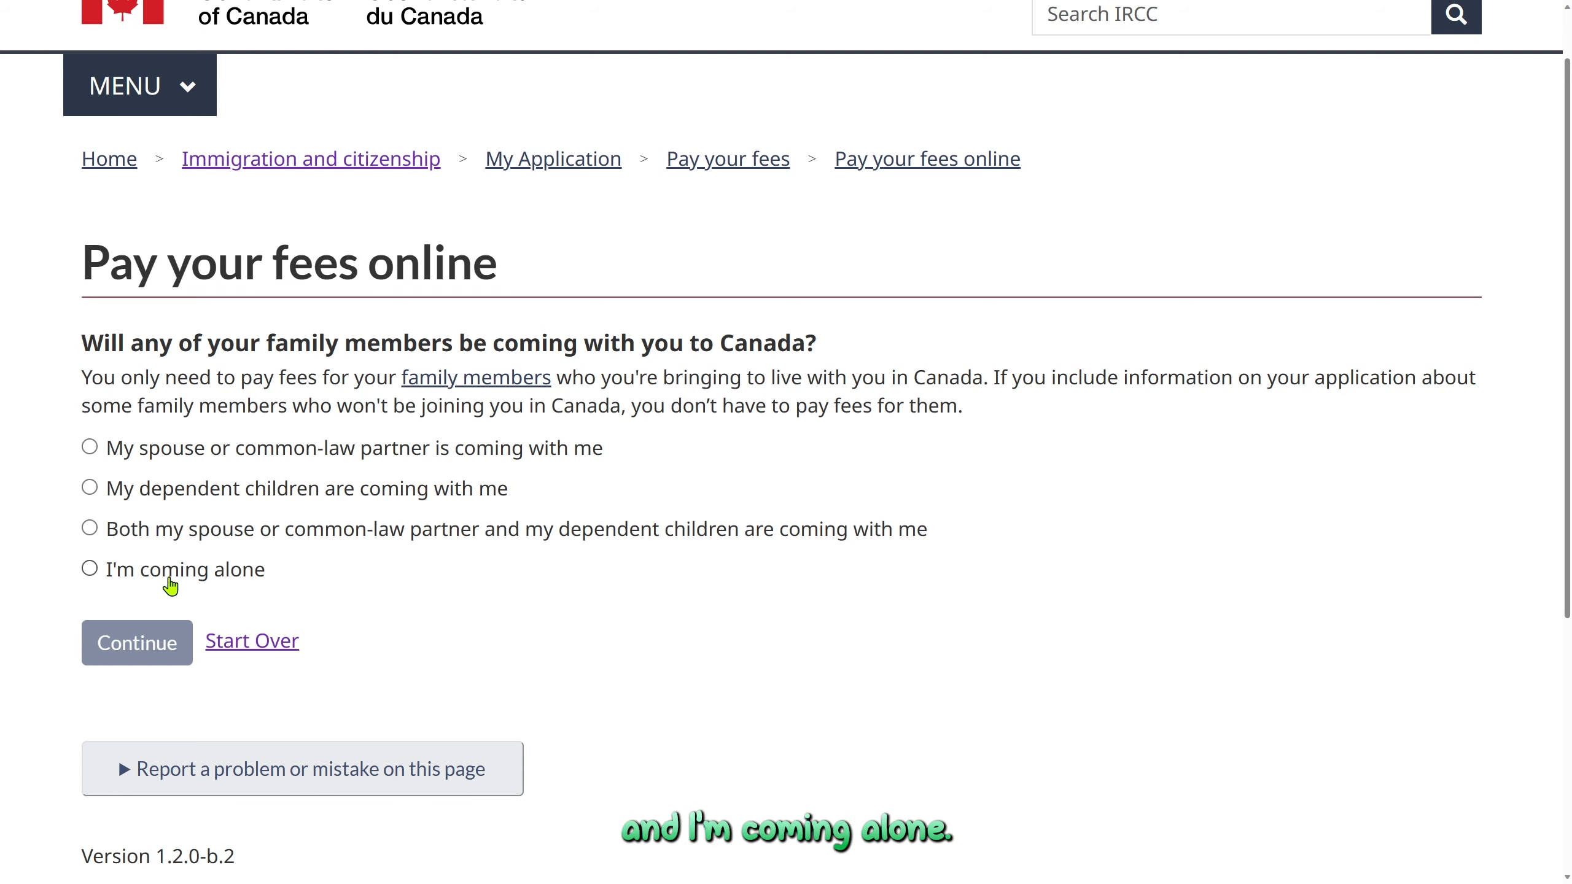
pyautogui.click(90, 528)
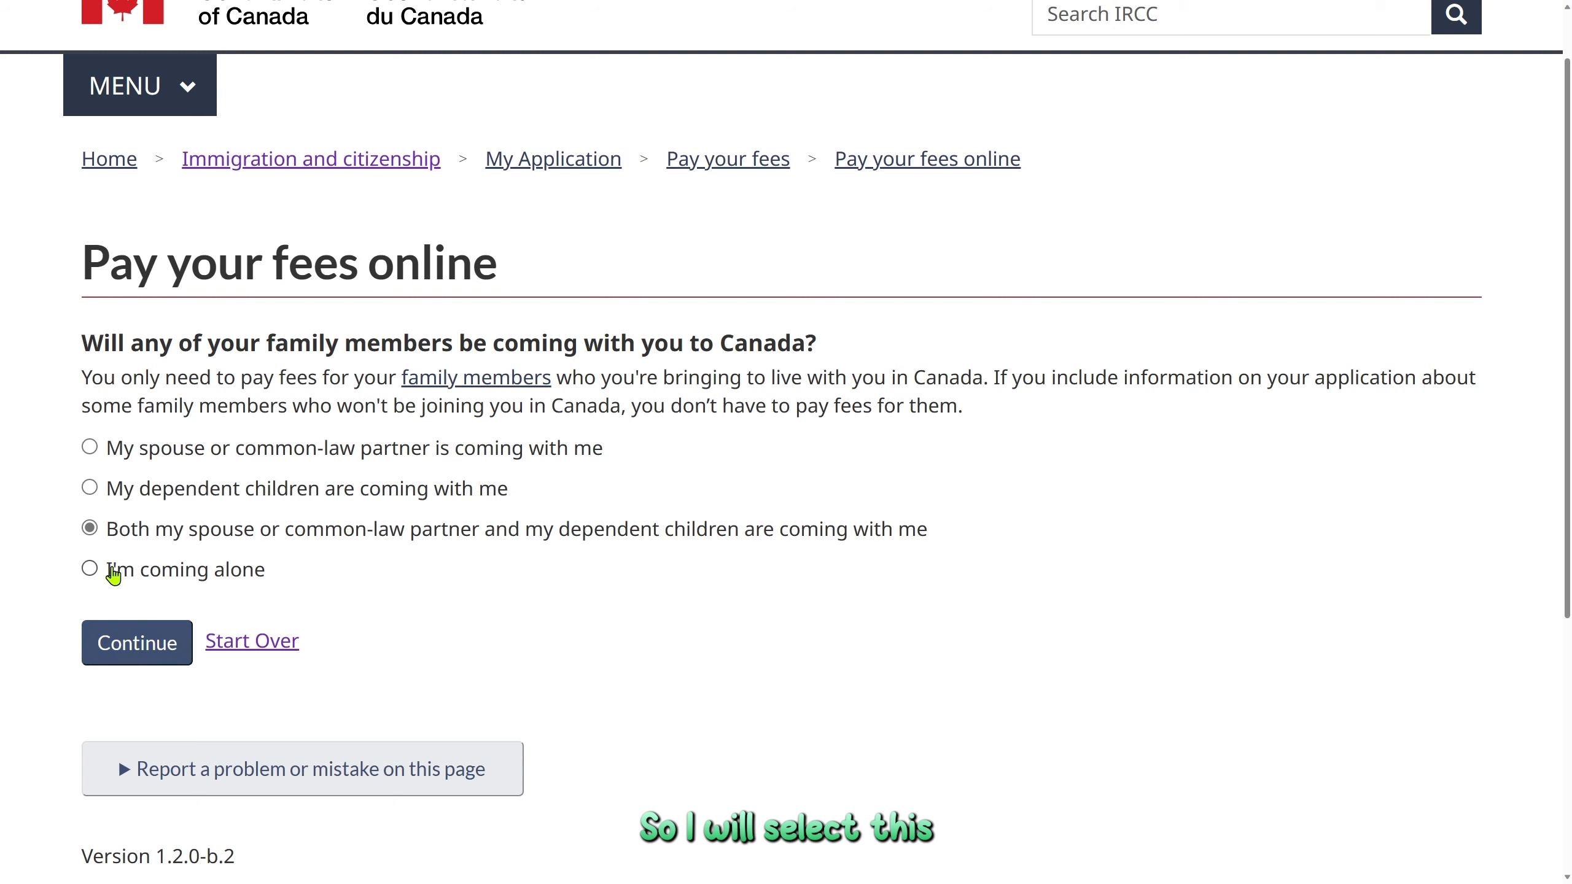
pyautogui.click(153, 651)
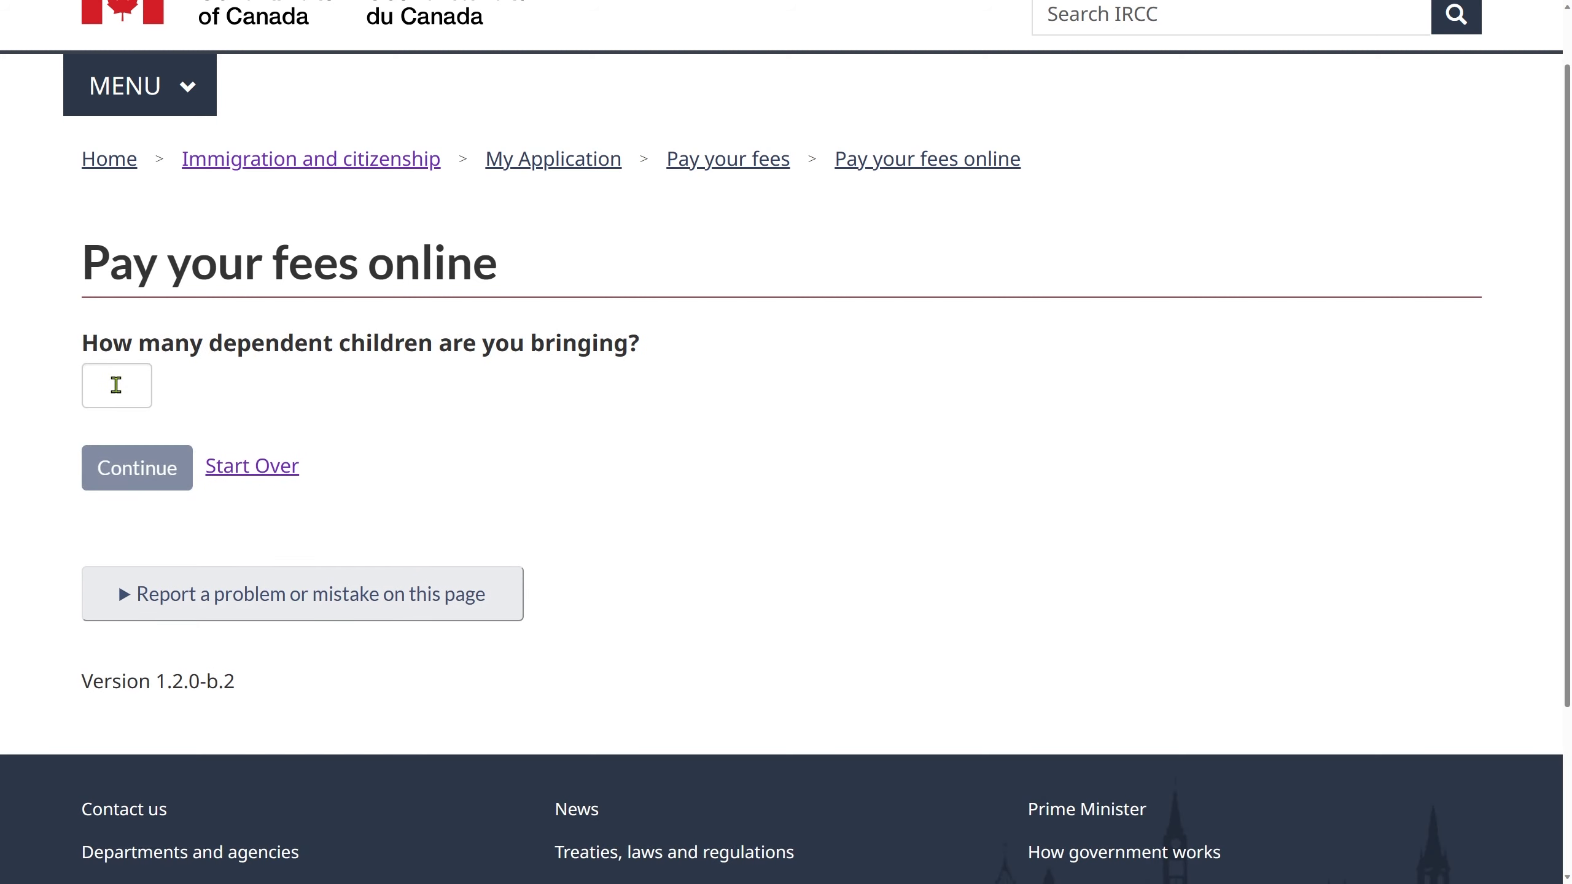
pyautogui.click(116, 385)
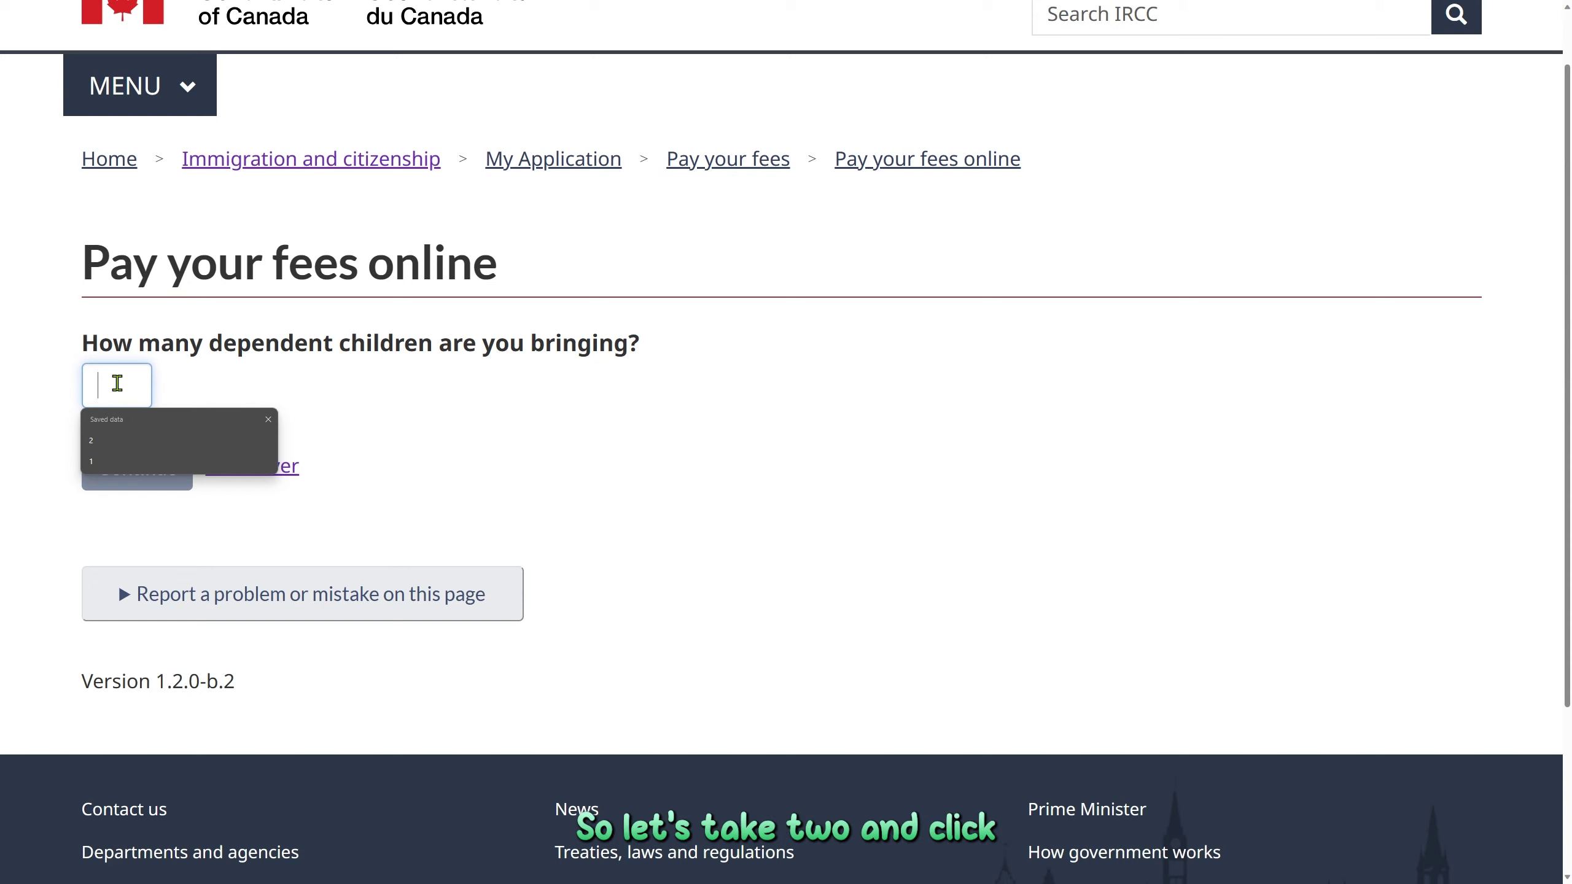
pyautogui.write('2')
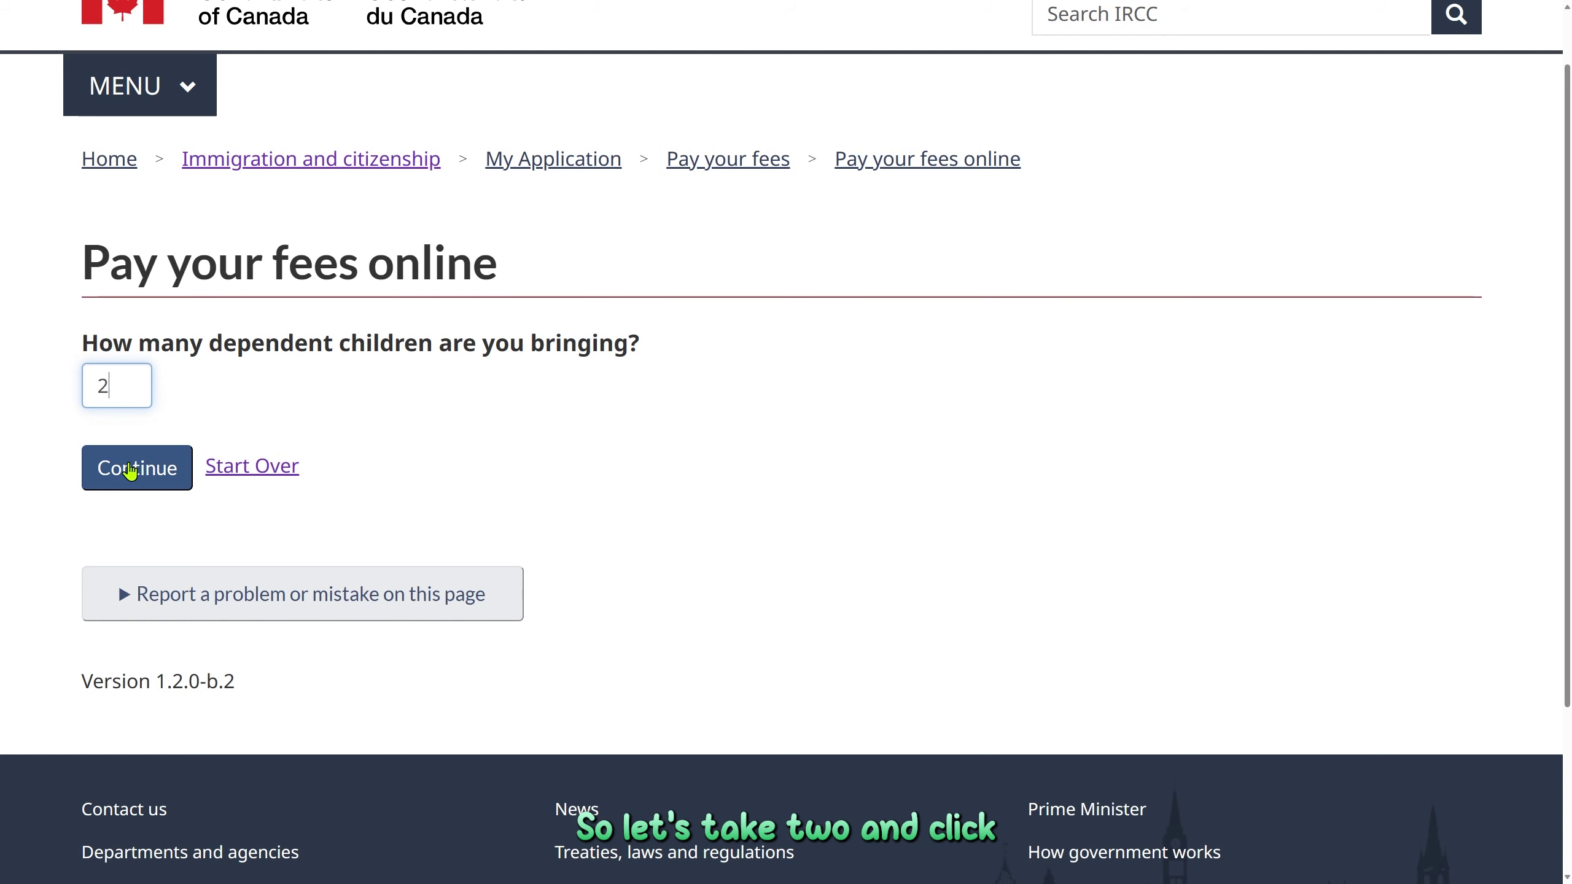
pyautogui.click(130, 470)
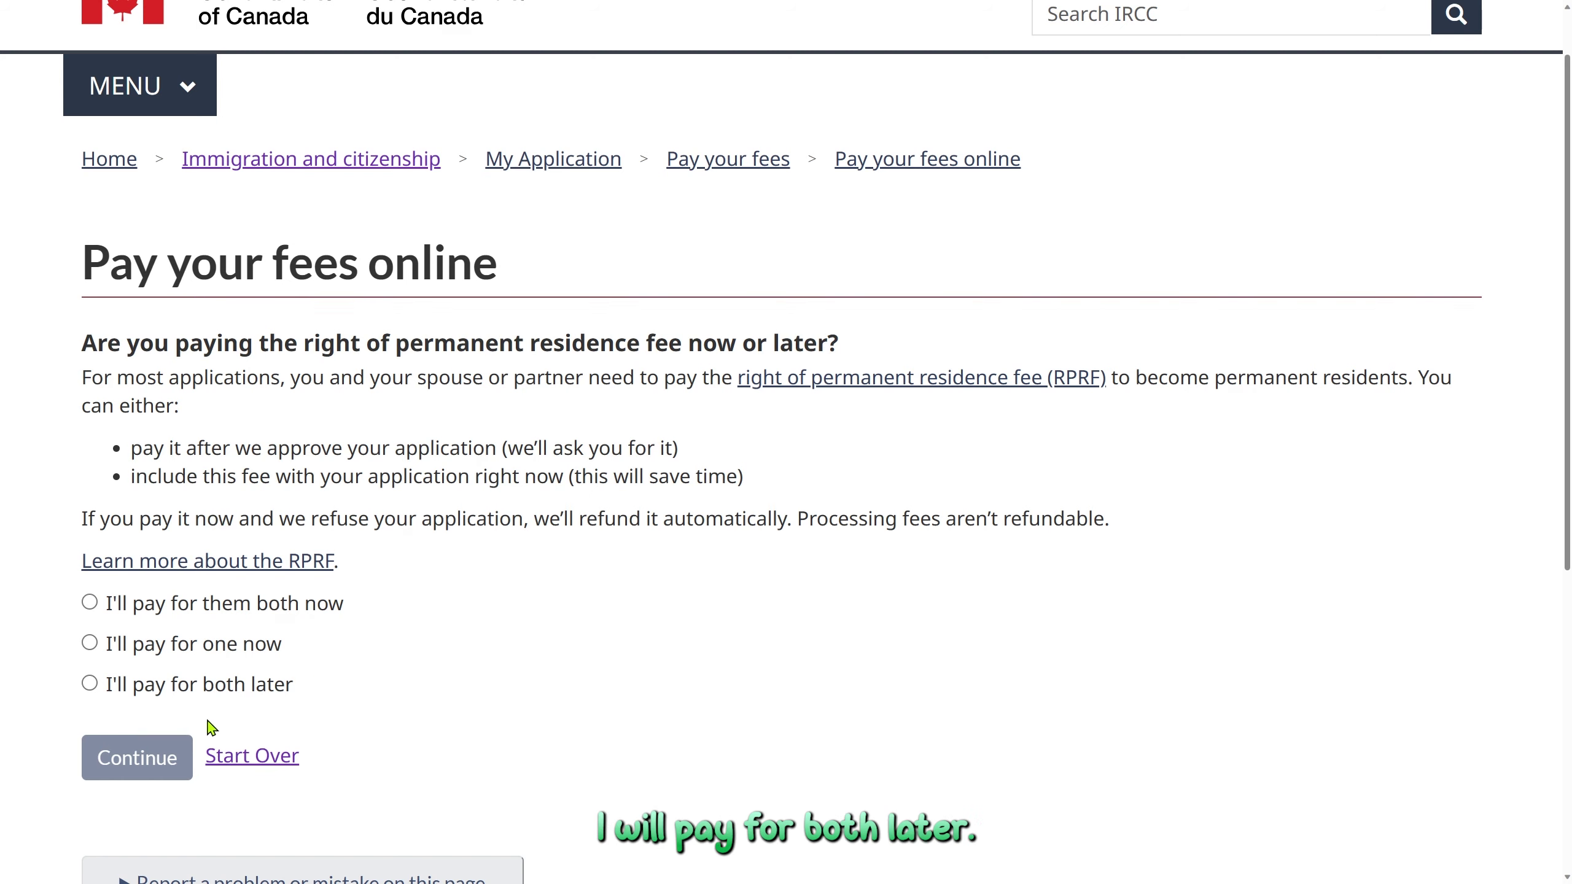
# Pay both permanent residence fees now and enter 4 biometrics fees to get the fee summary
pyautogui.click(90, 604)
pyautogui.click(121, 765)
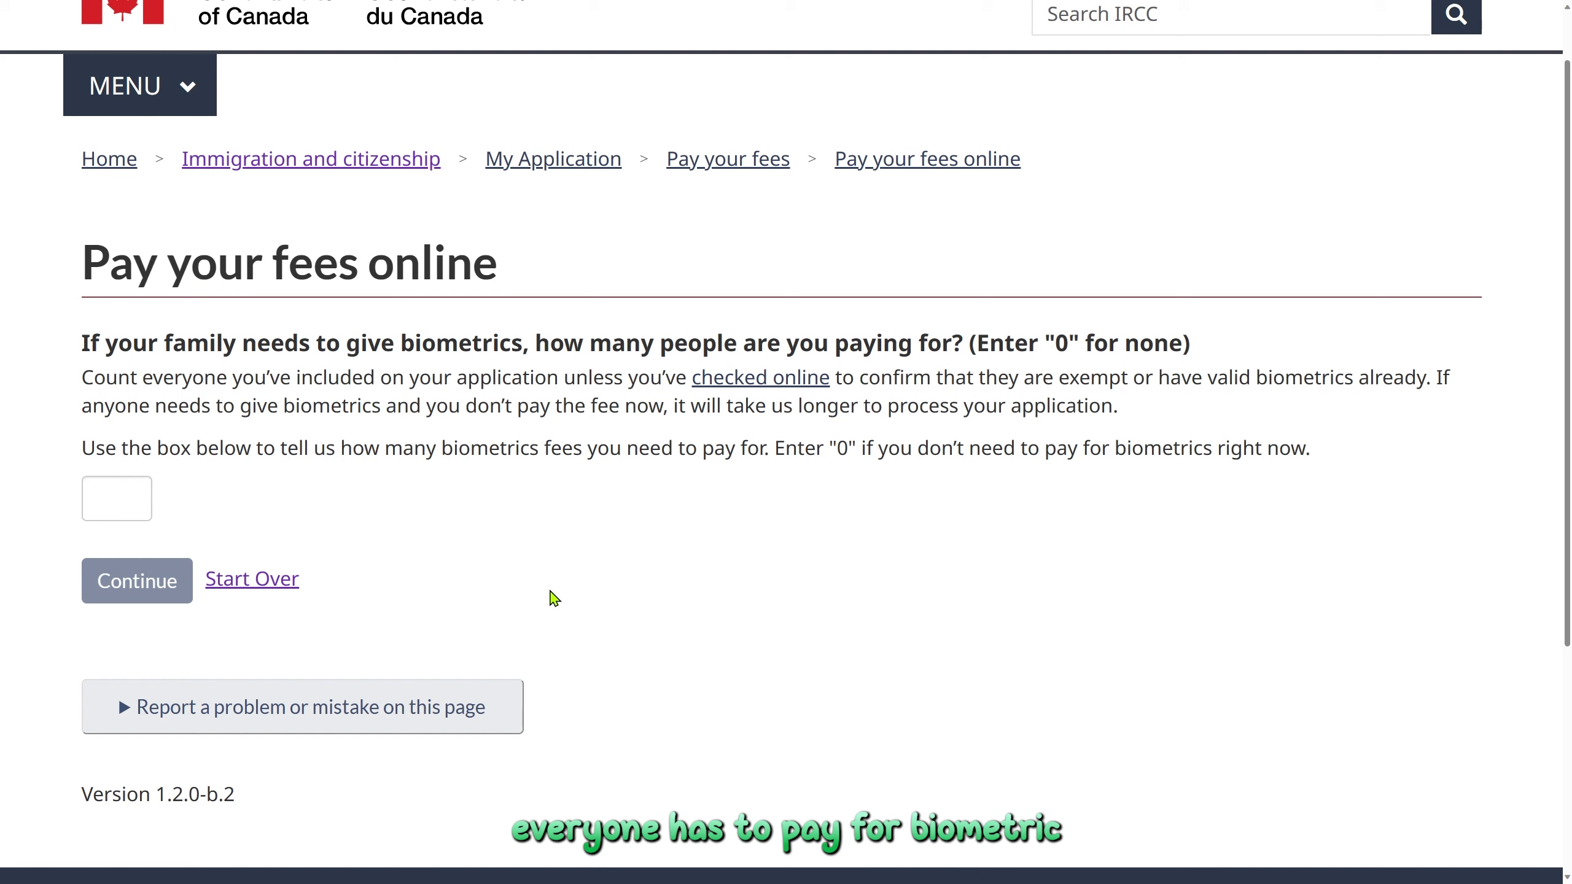
pyautogui.click(141, 495)
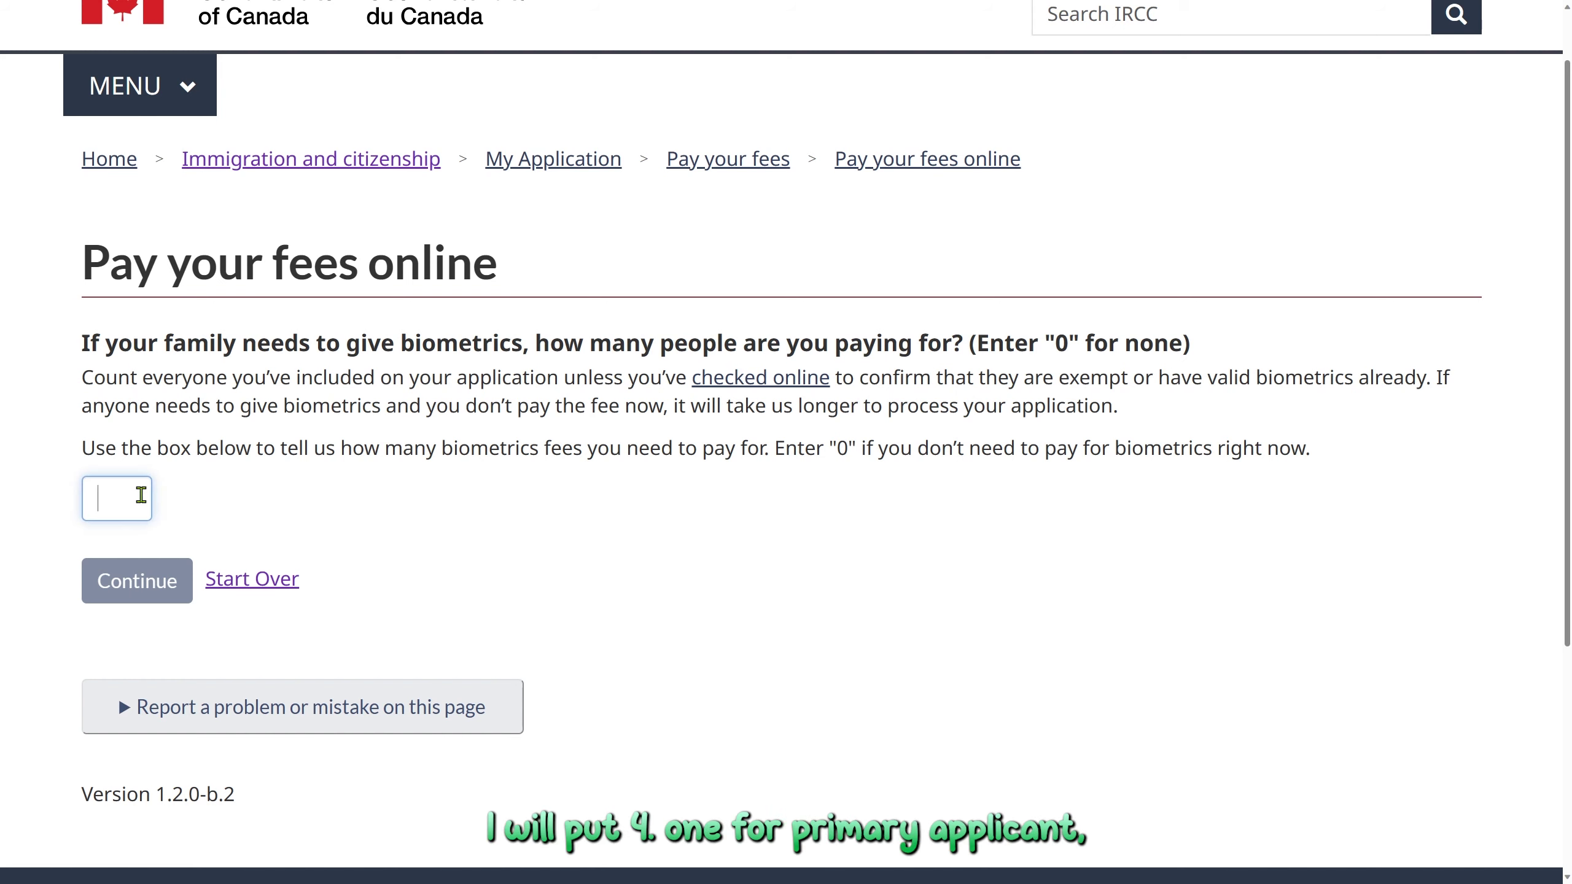
pyautogui.write('4')
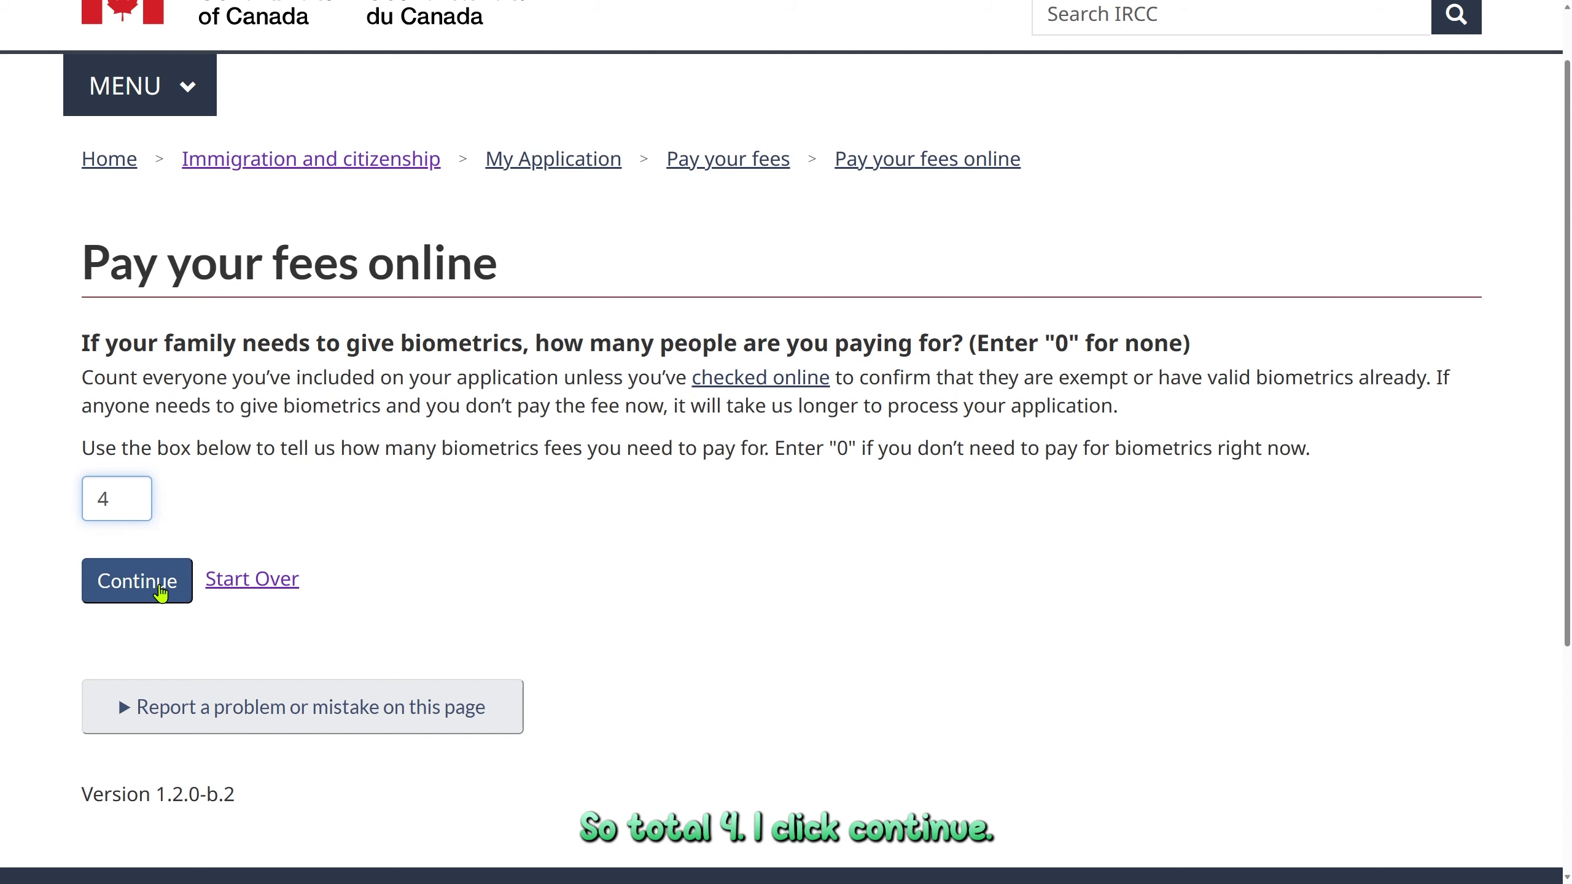
pyautogui.click(160, 593)
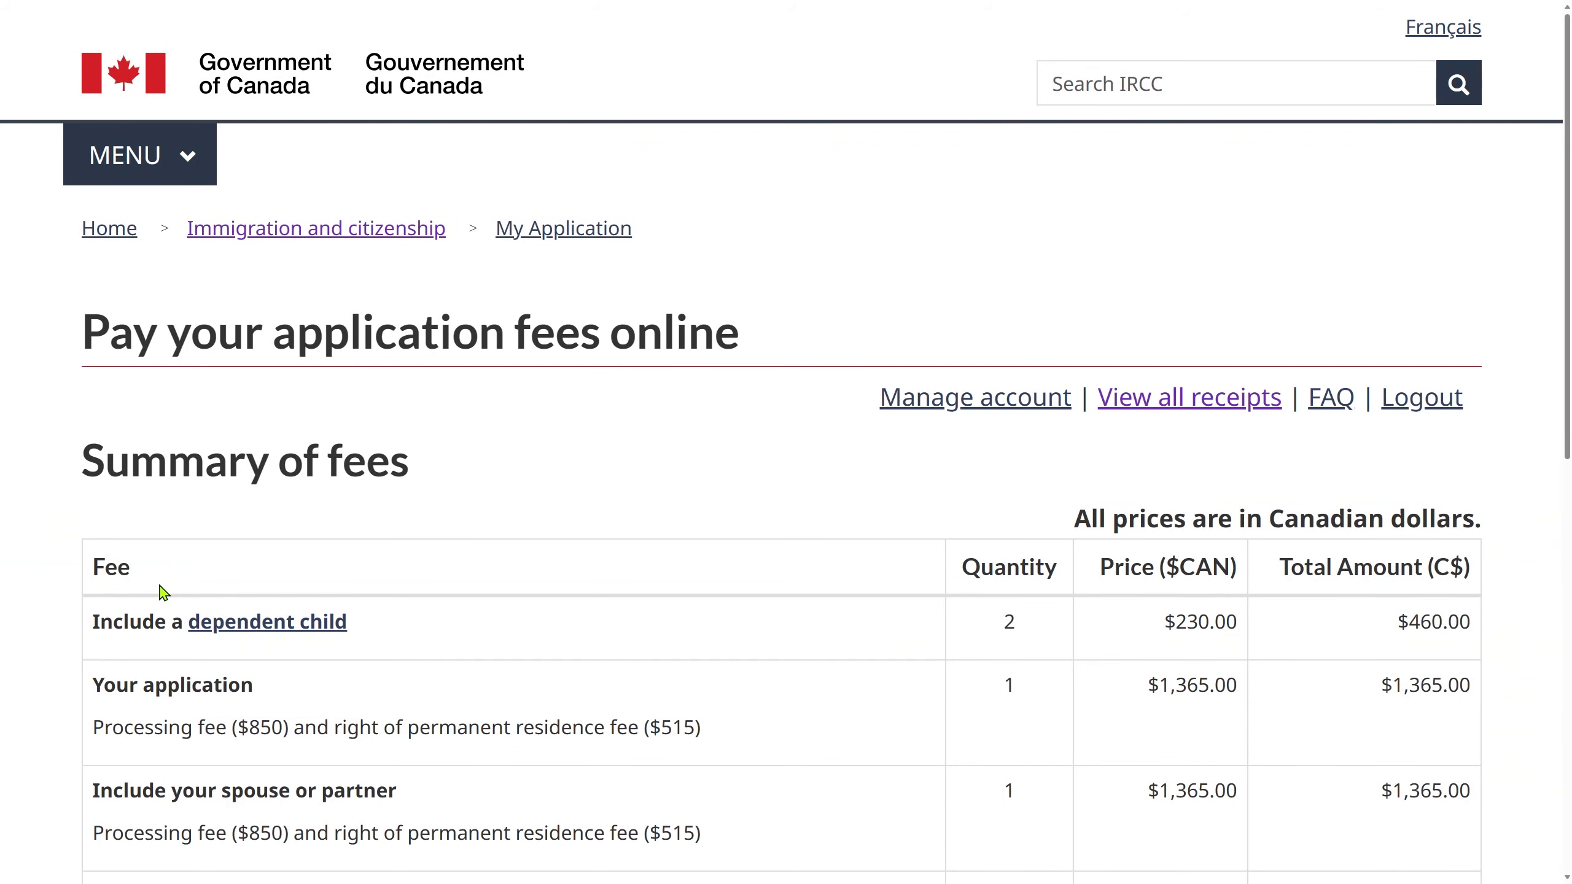
pyautogui.scroll(-6, 162, 593)
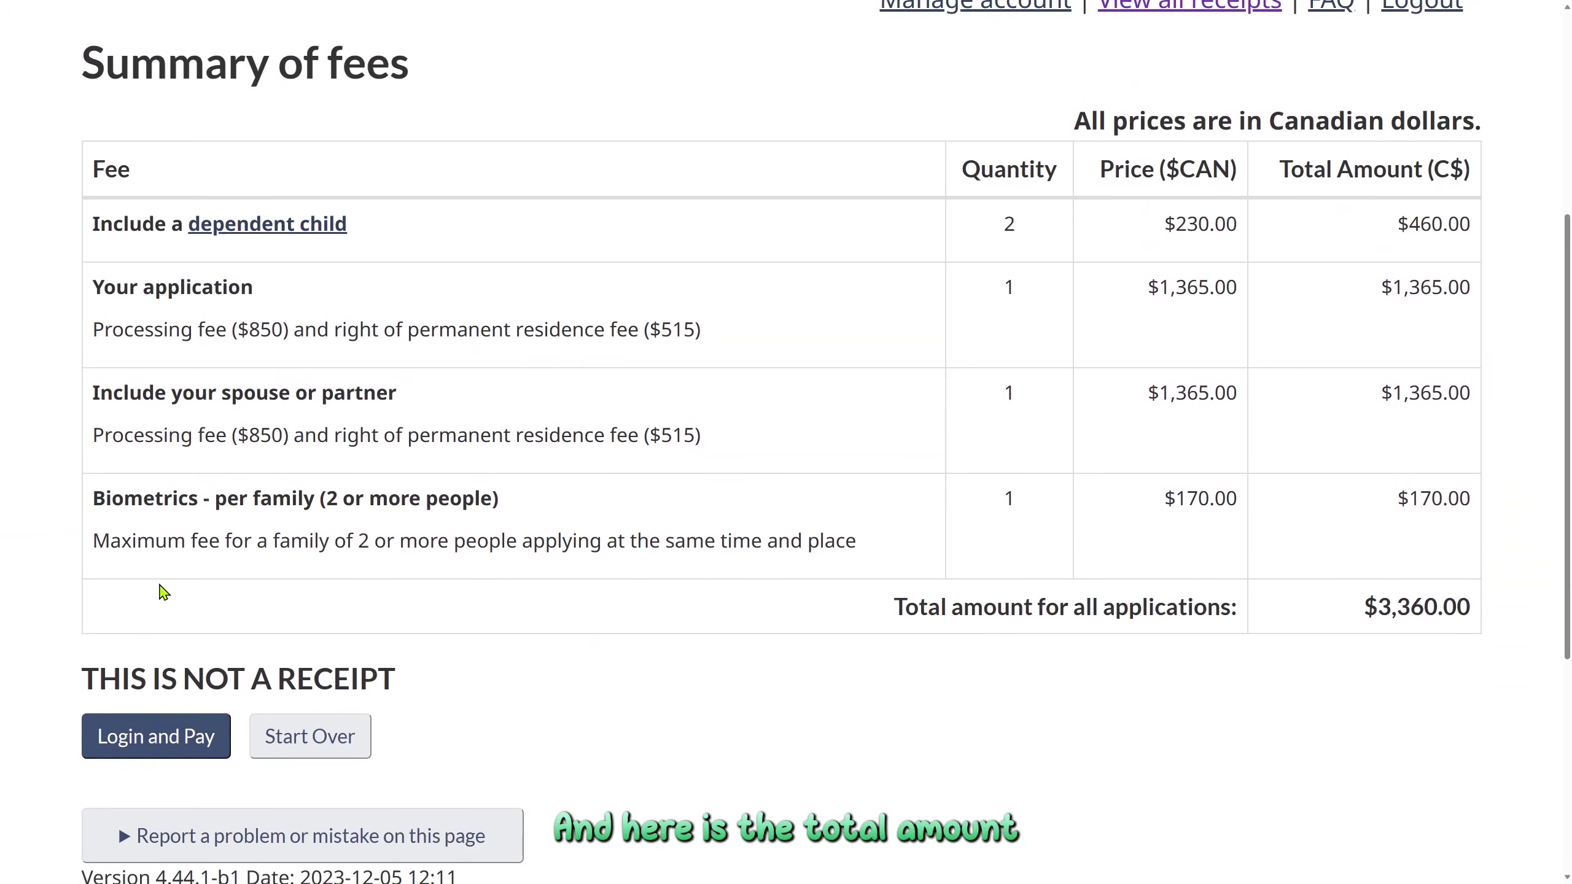
pyautogui.moveTo(1363, 606); pyautogui.dragTo(1475, 619)
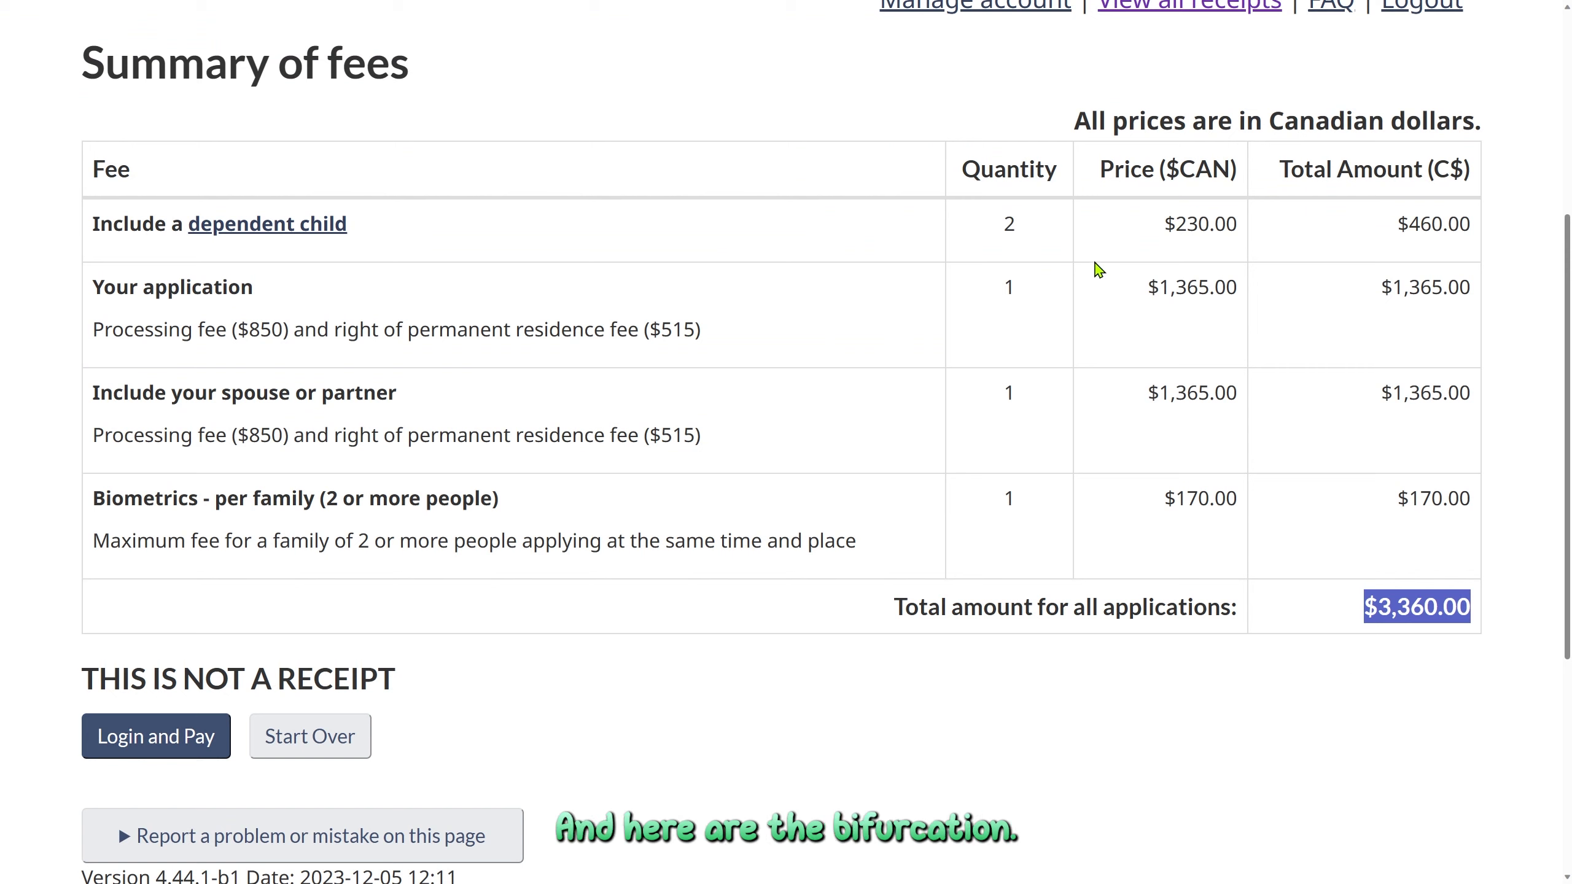
pyautogui.click(1158, 227)
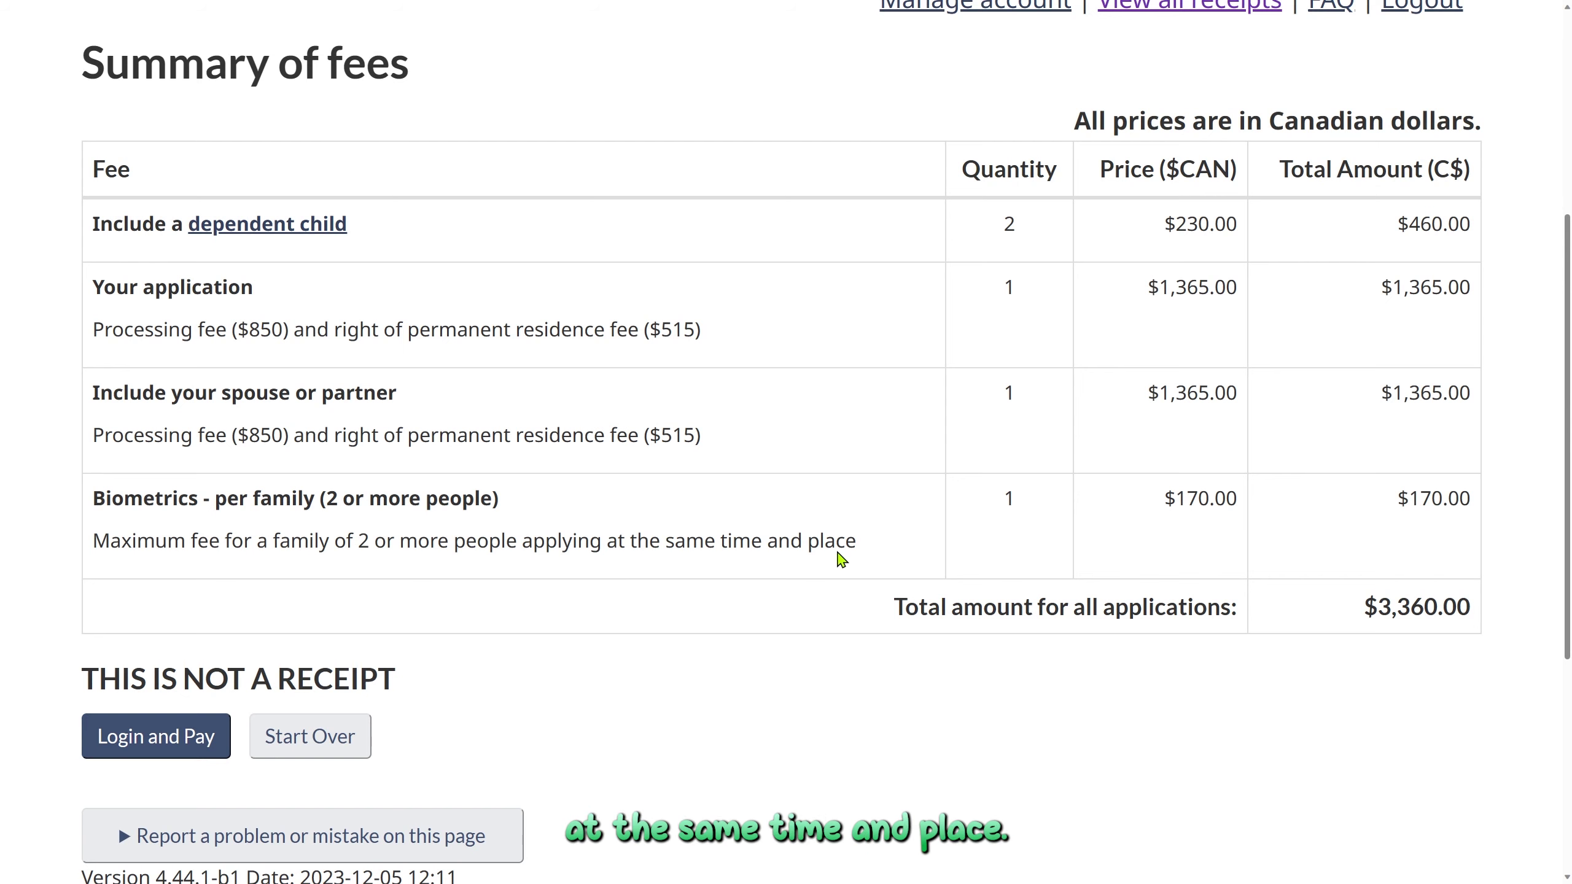
pyautogui.moveTo(1233, 503); pyautogui.dragTo(1174, 505)
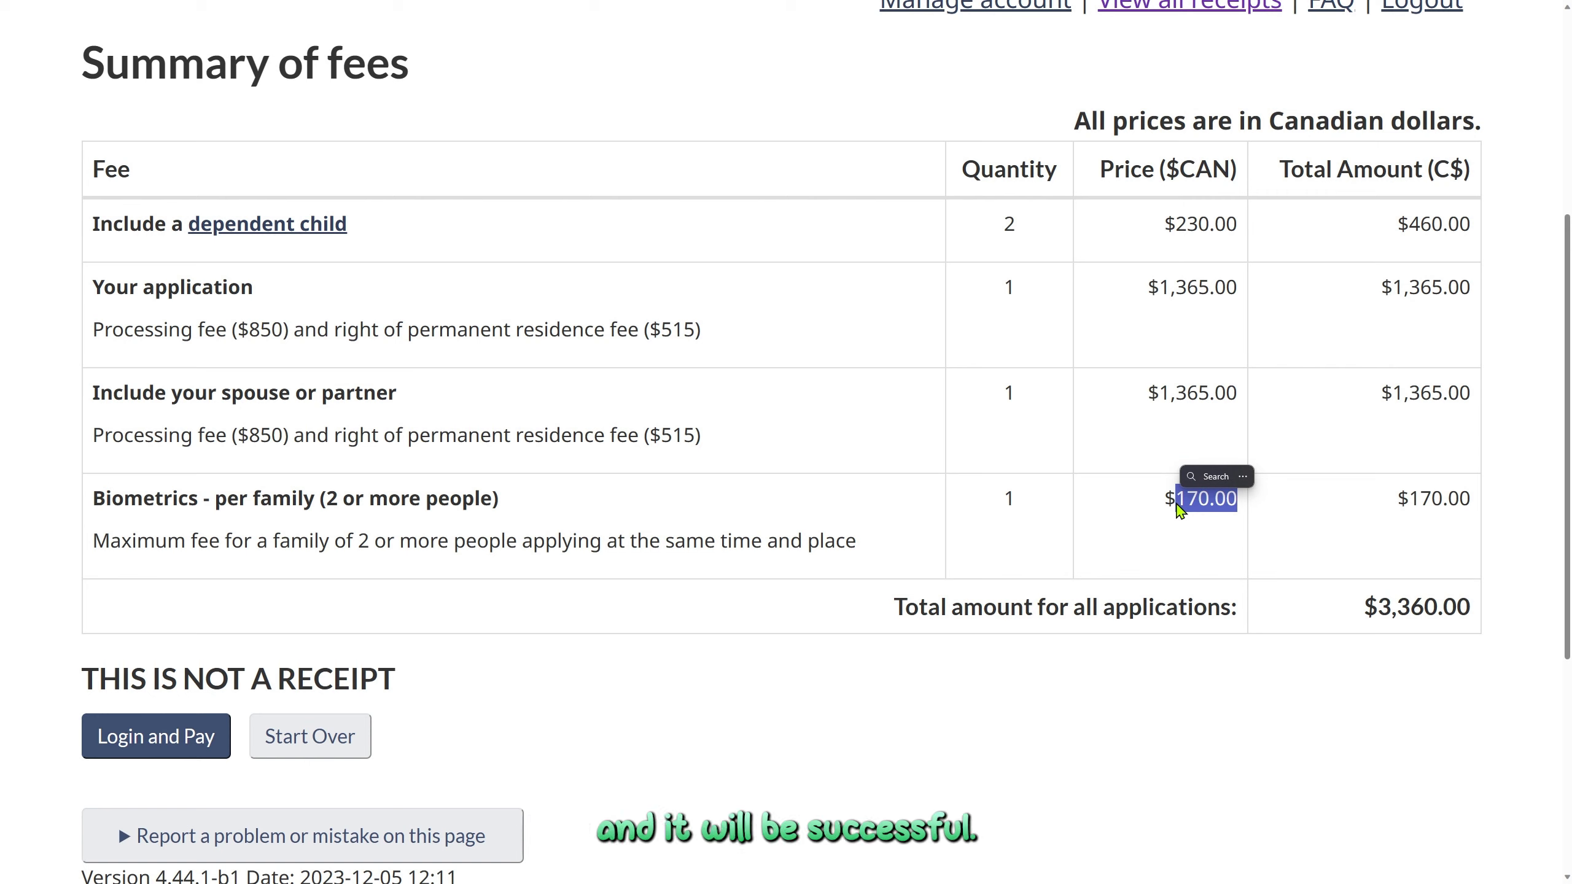
pyautogui.click(905, 692)
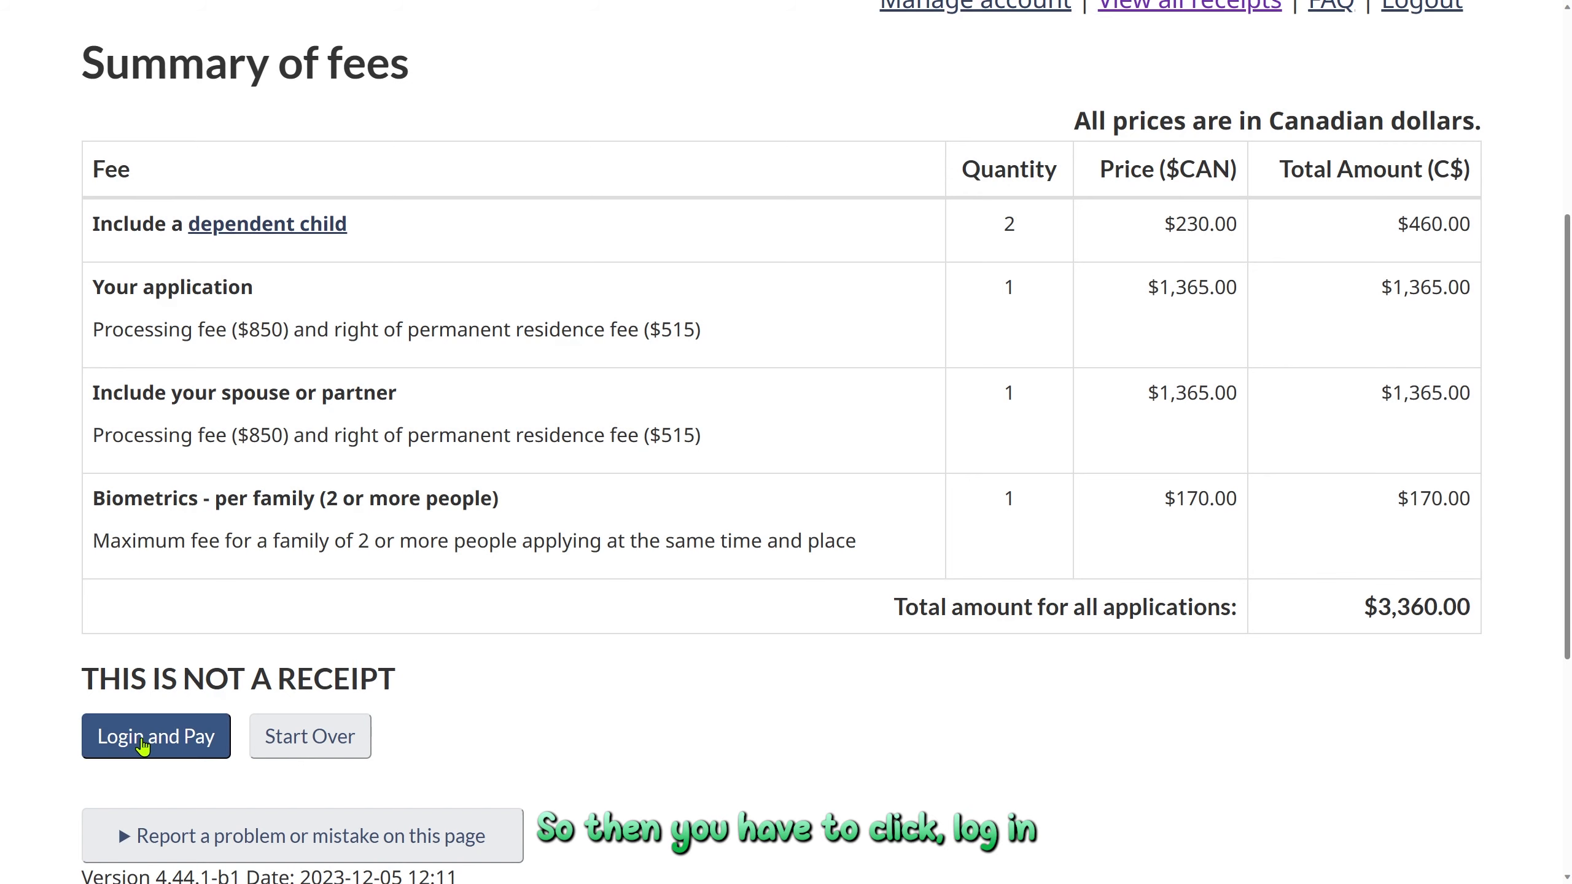
# Go to Login and Pay, register with the e-mail address, and start entering an account password
pyautogui.click(143, 745)
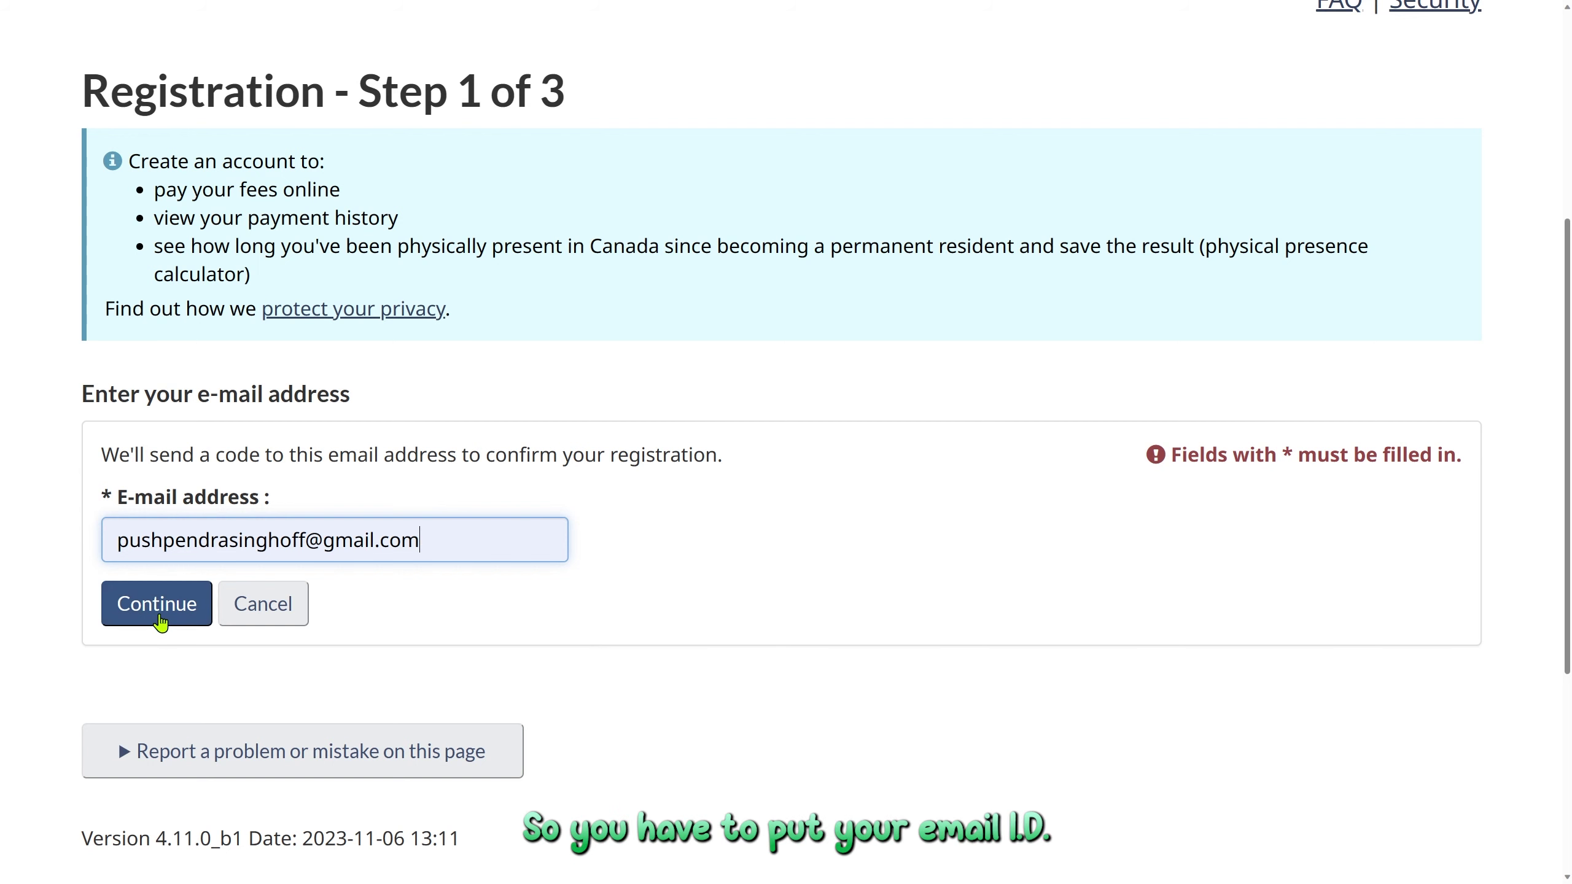
pyautogui.click(159, 619)
pyautogui.scroll(-2, 159, 622)
pyautogui.click(208, 721)
pyautogui.write('a')
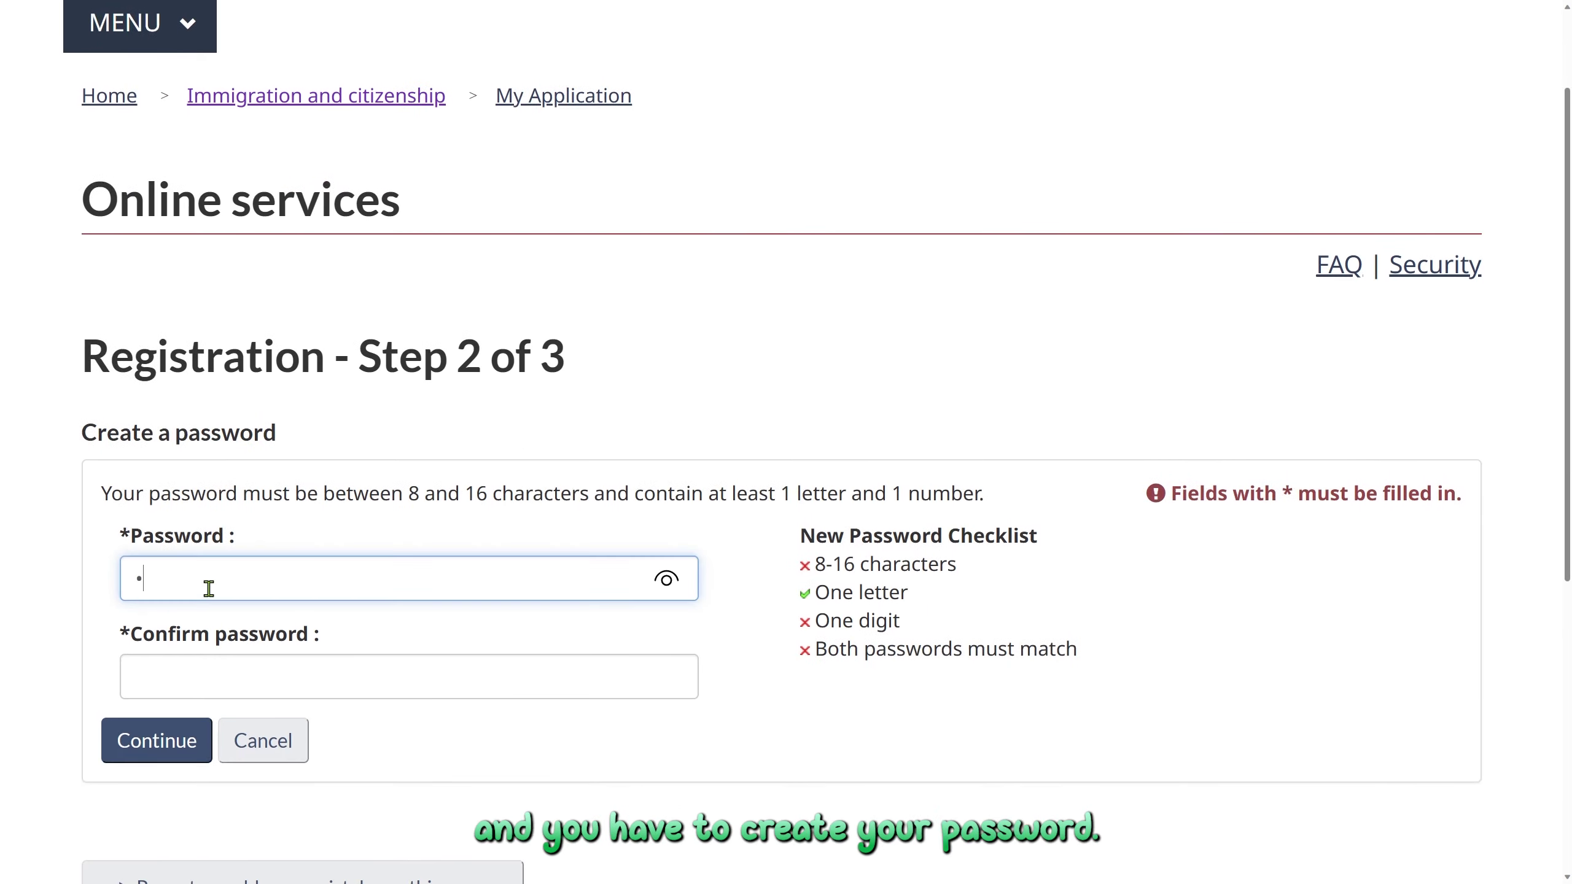
pyautogui.write('bcdef12')
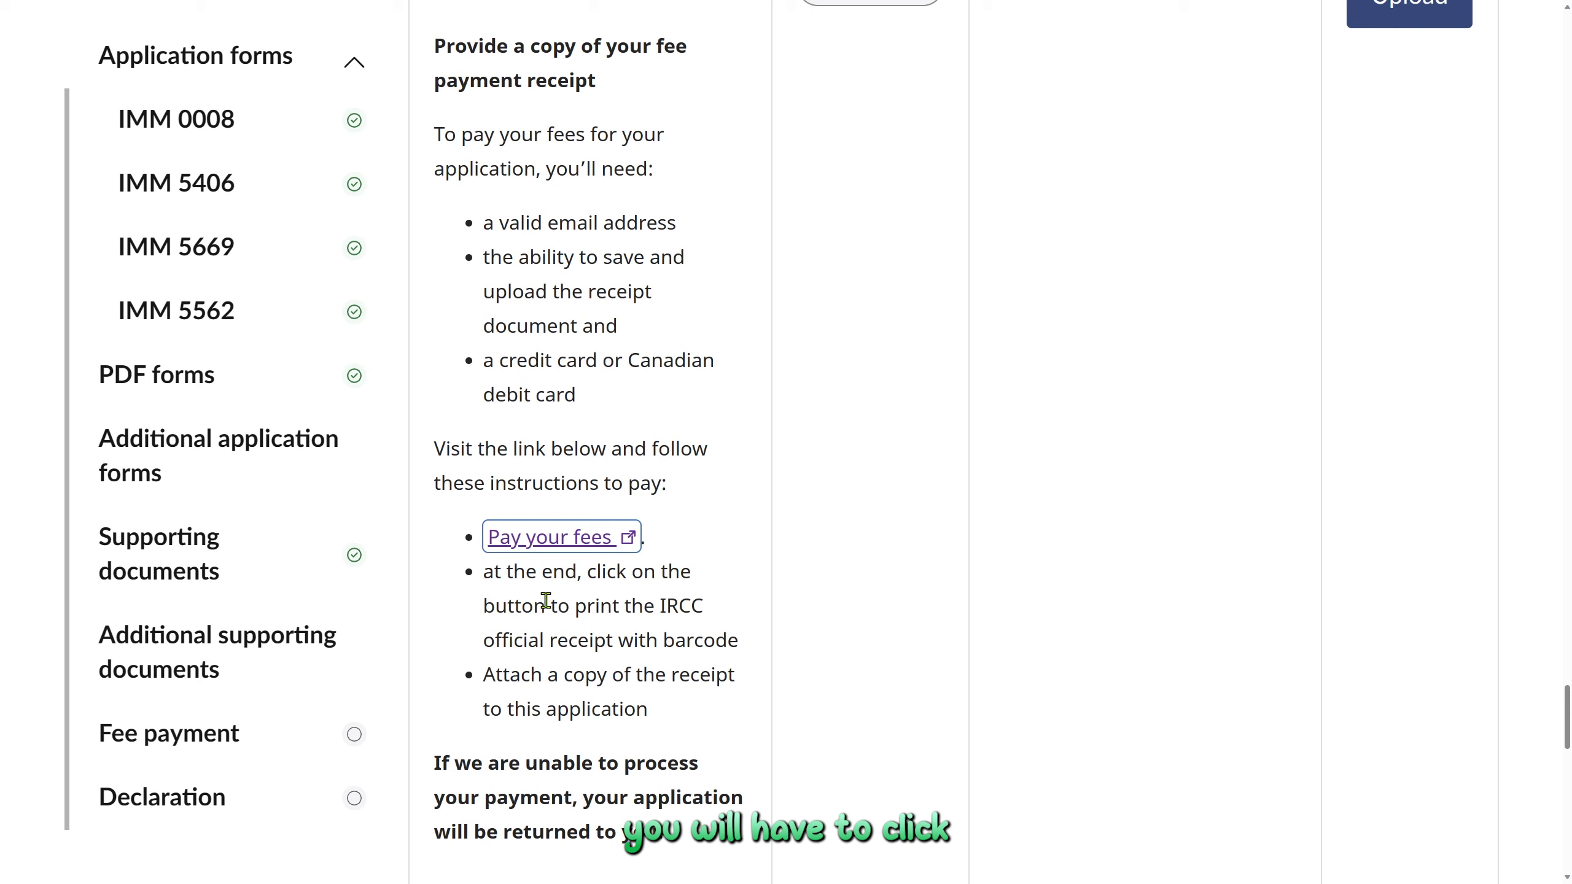
# Highlight the receipt-printing instruction and the warning about unprocessed payments
pyautogui.moveTo(507, 605); pyautogui.dragTo(599, 606)
pyautogui.click(598, 647)
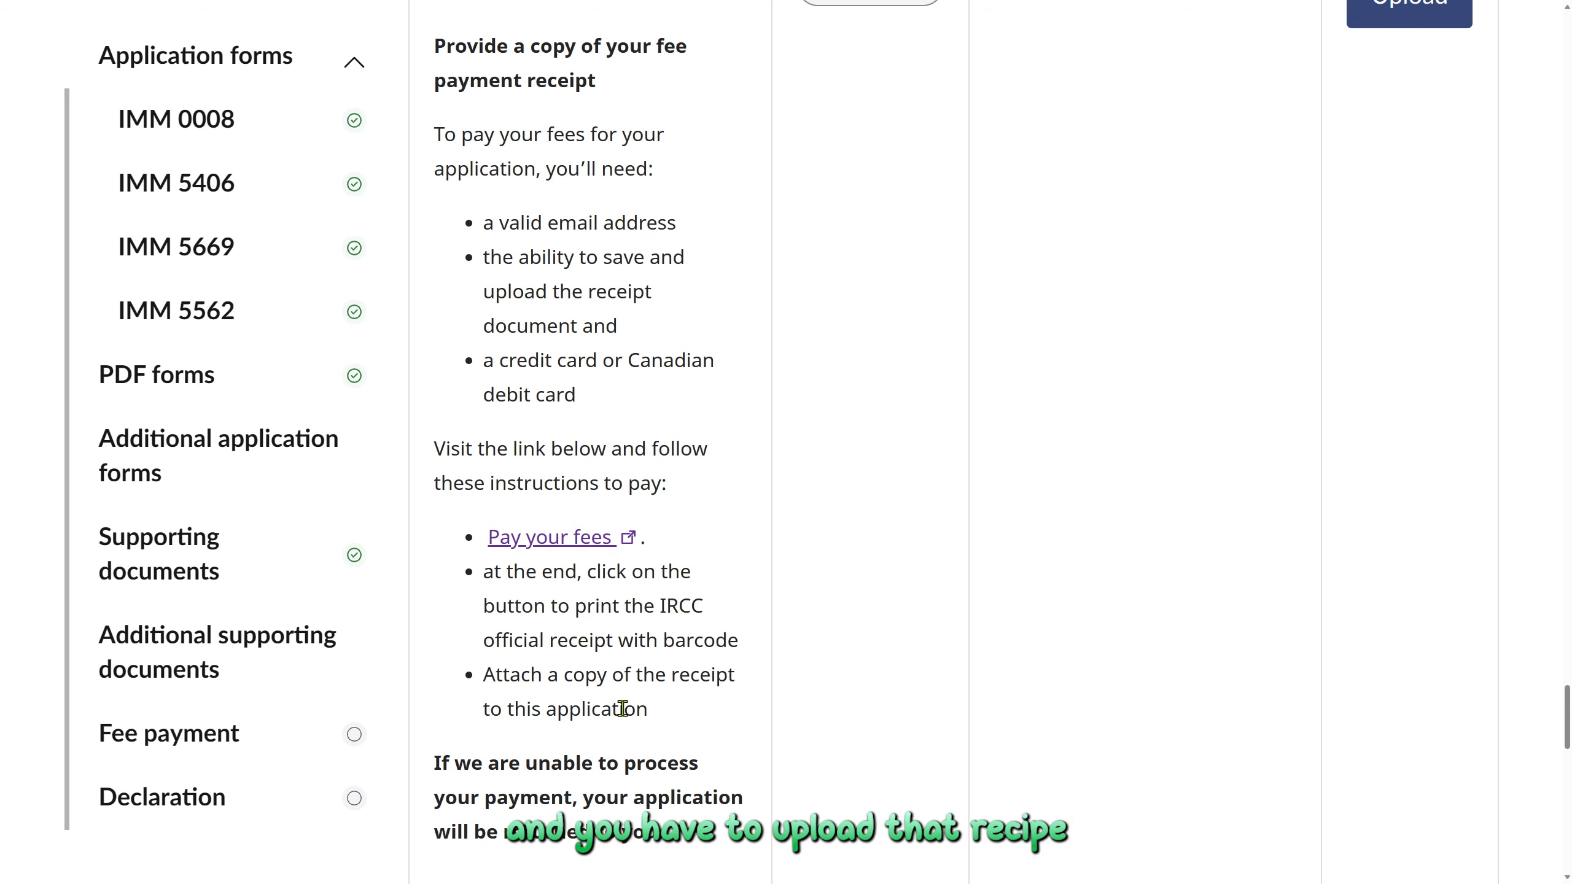
pyautogui.scroll(2, 622, 708)
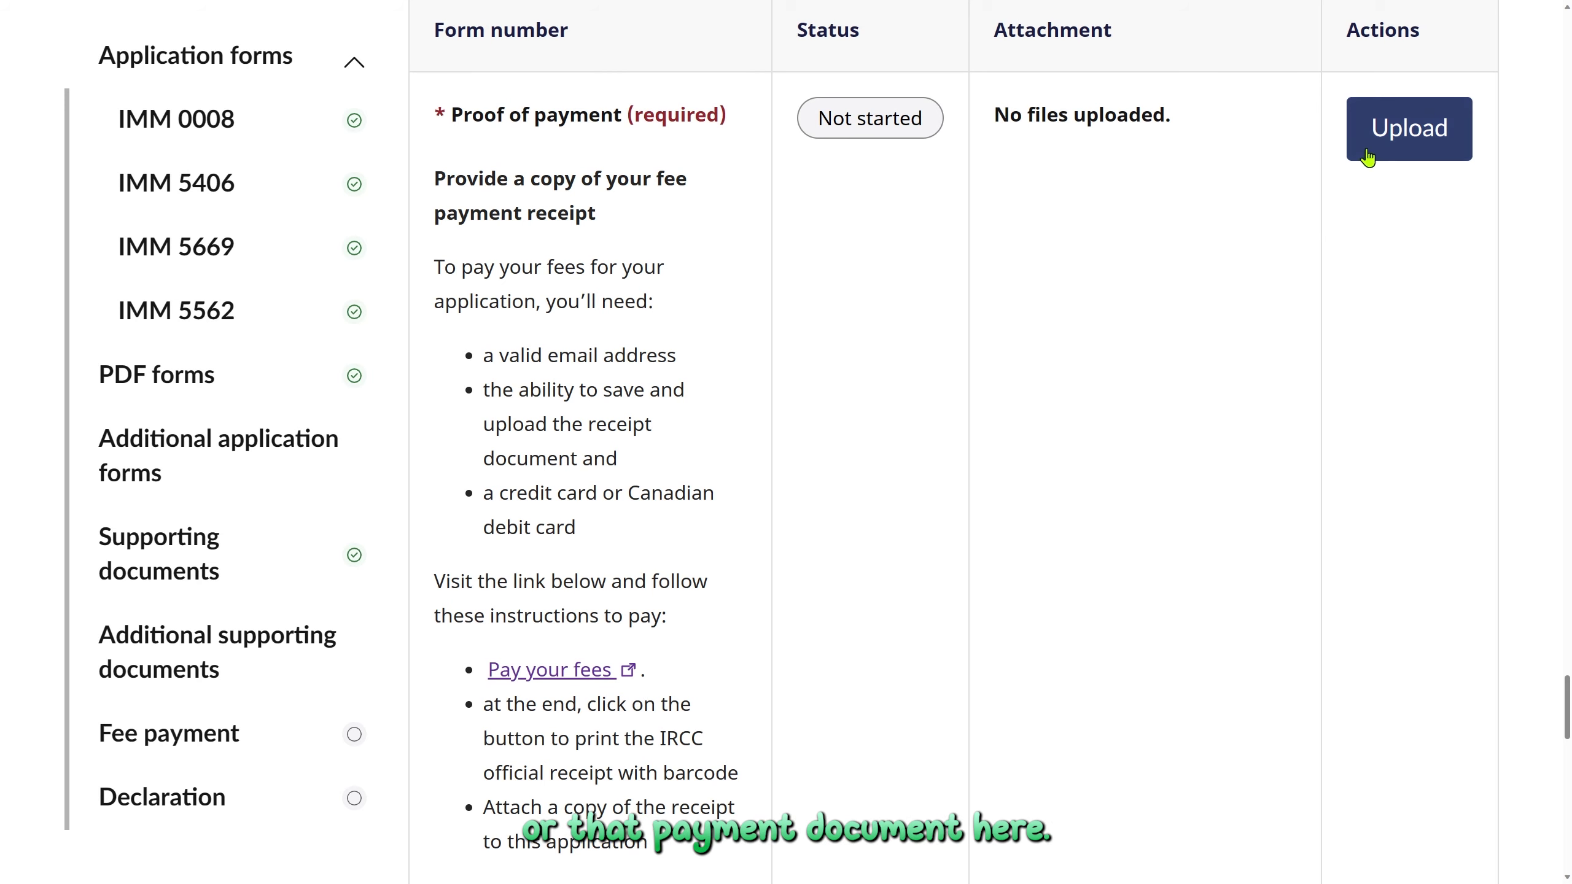
pyautogui.scroll(-4, 1022, 553)
pyautogui.scroll(-3, 1023, 553)
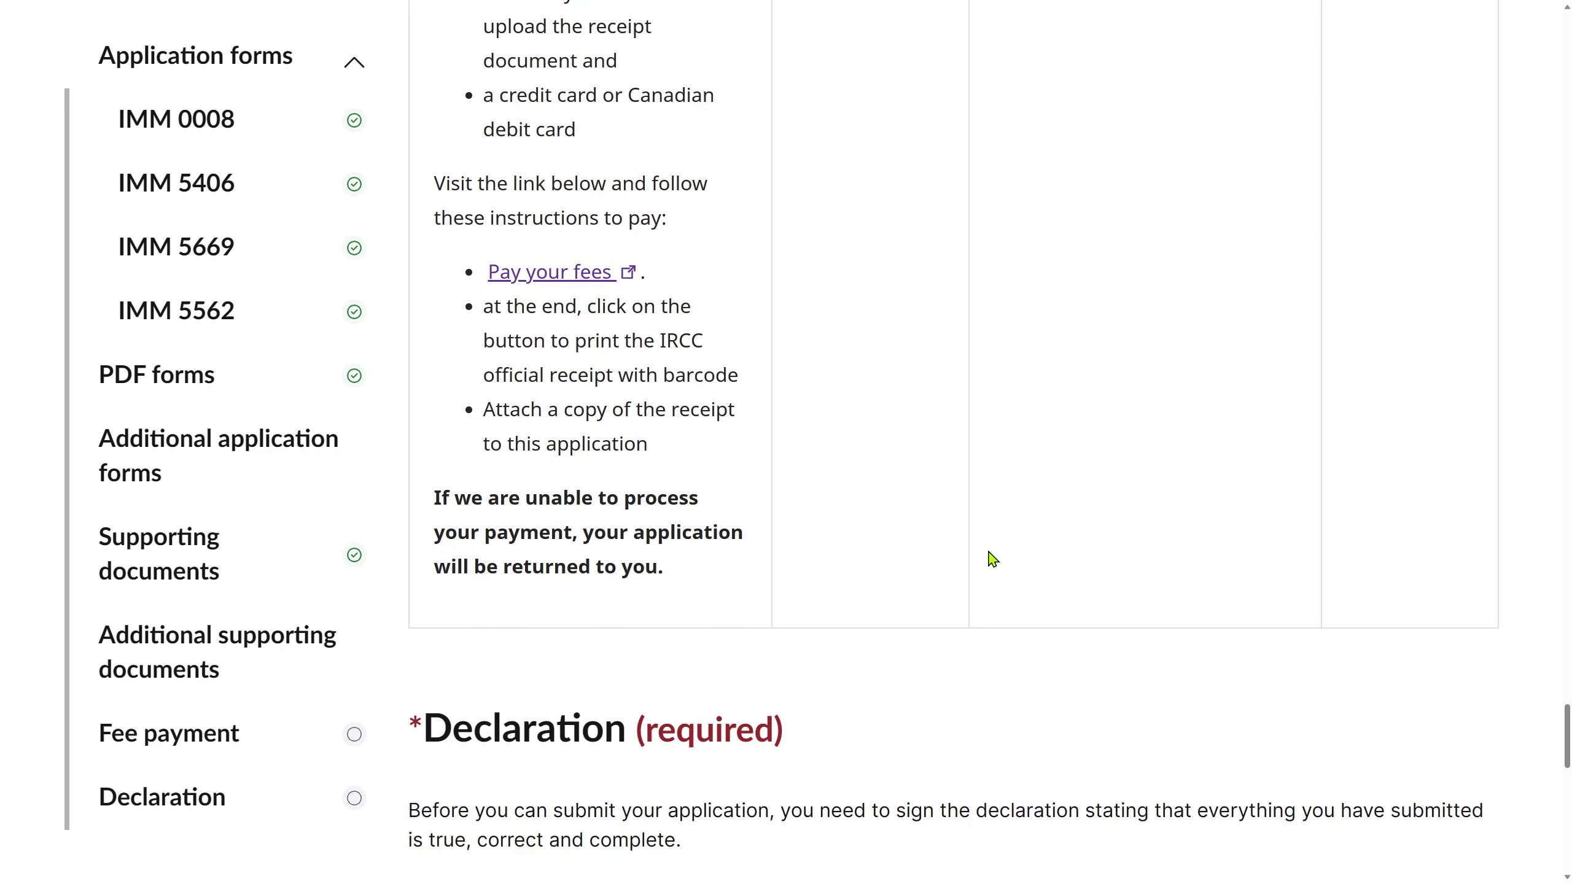
pyautogui.moveTo(674, 560); pyautogui.dragTo(441, 498)
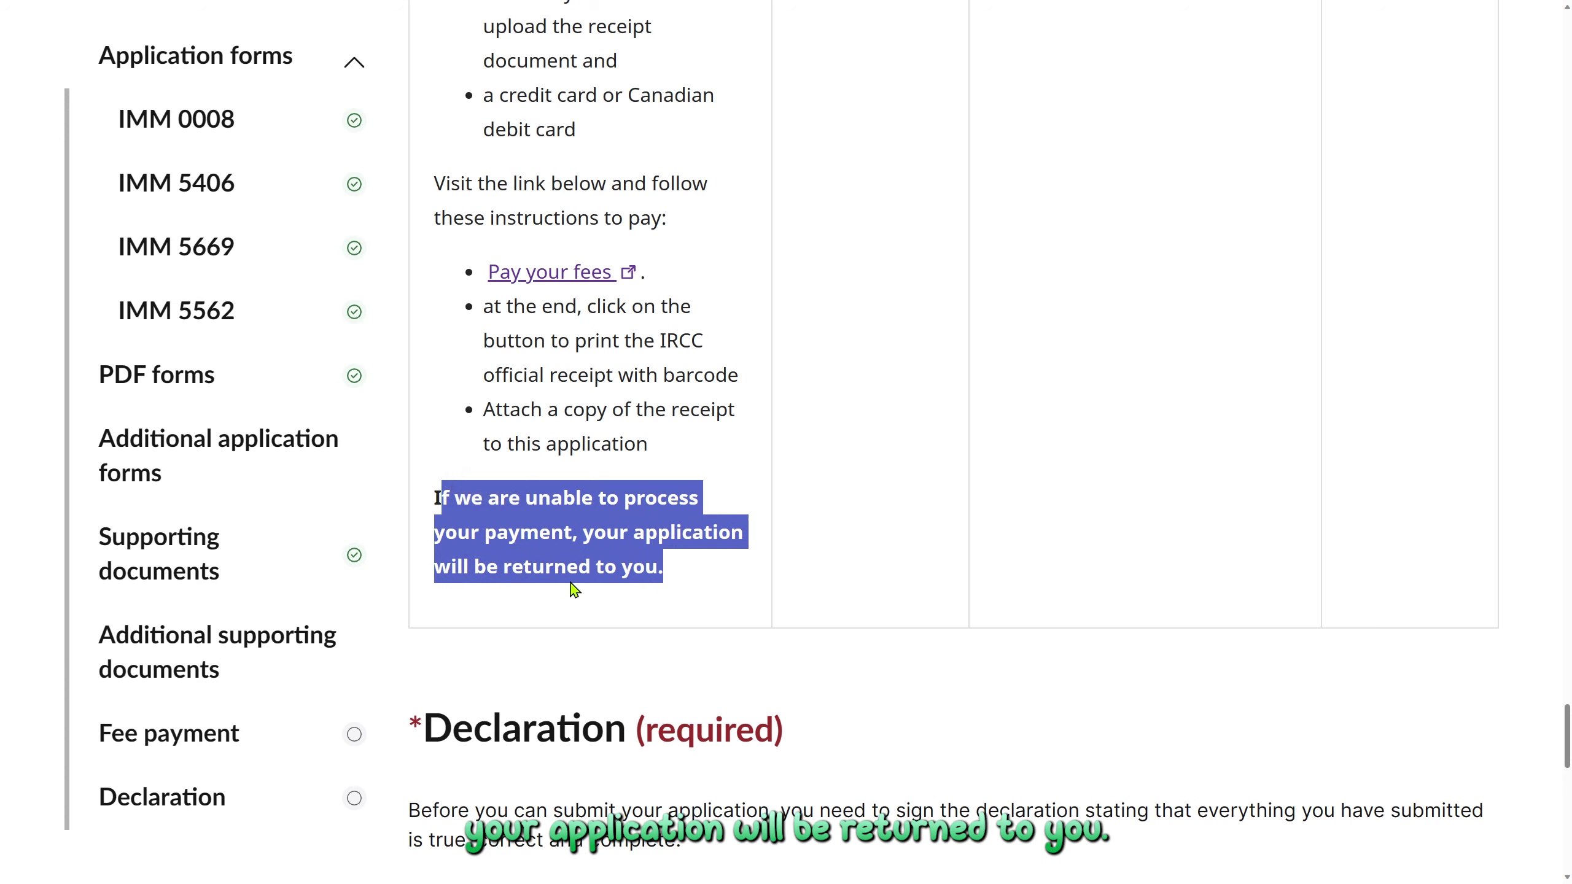
pyautogui.click(644, 584)
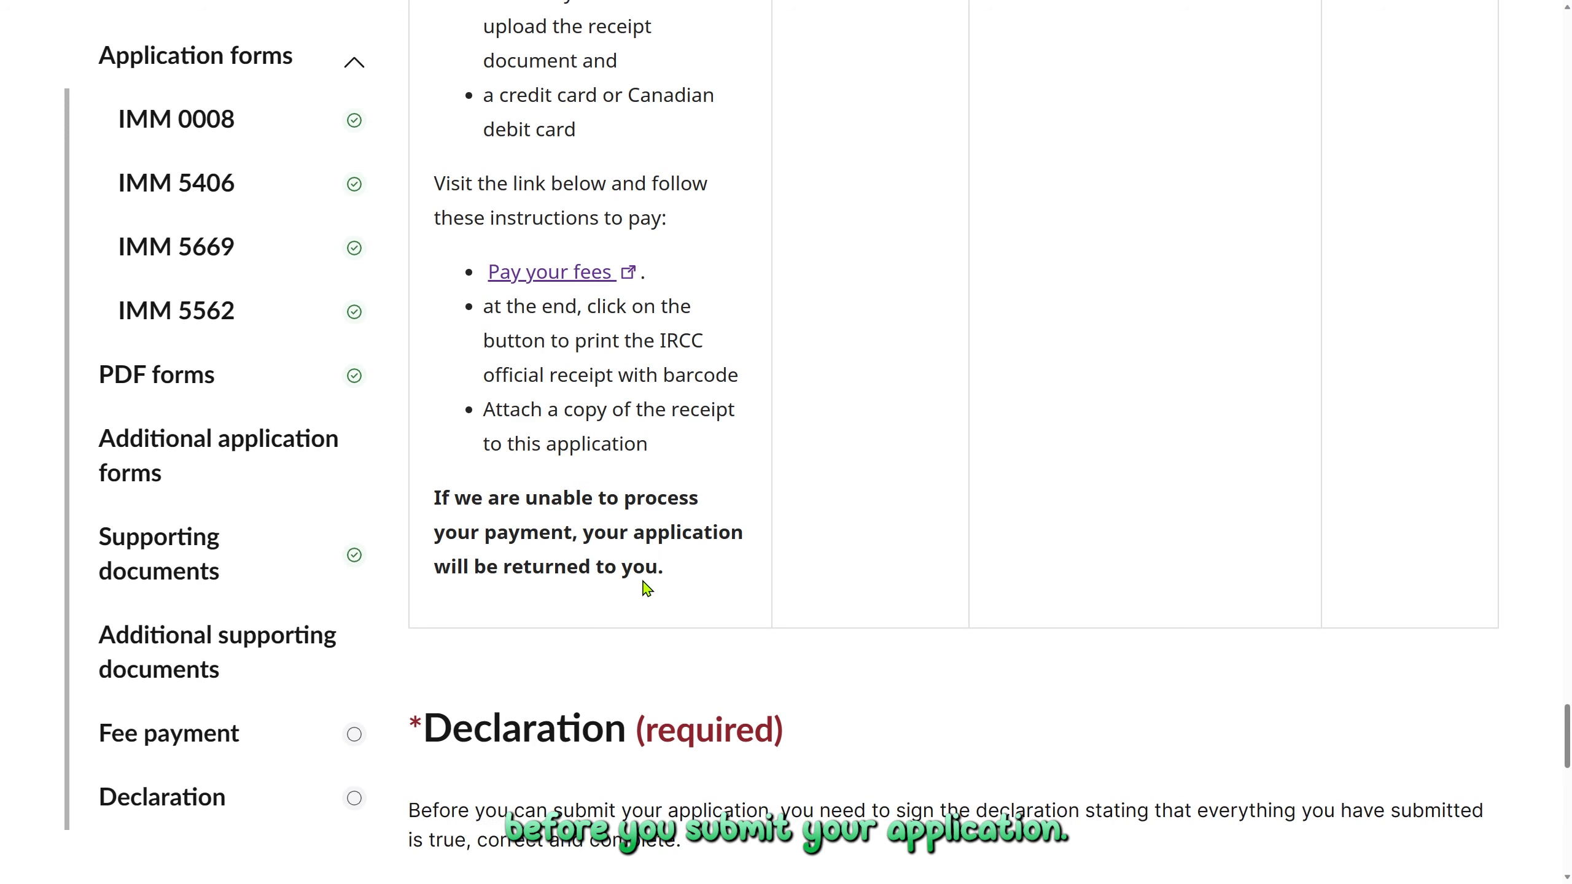
# Start the Consent and declaration form in the Declaration section
pyautogui.scroll(-2, 645, 587)
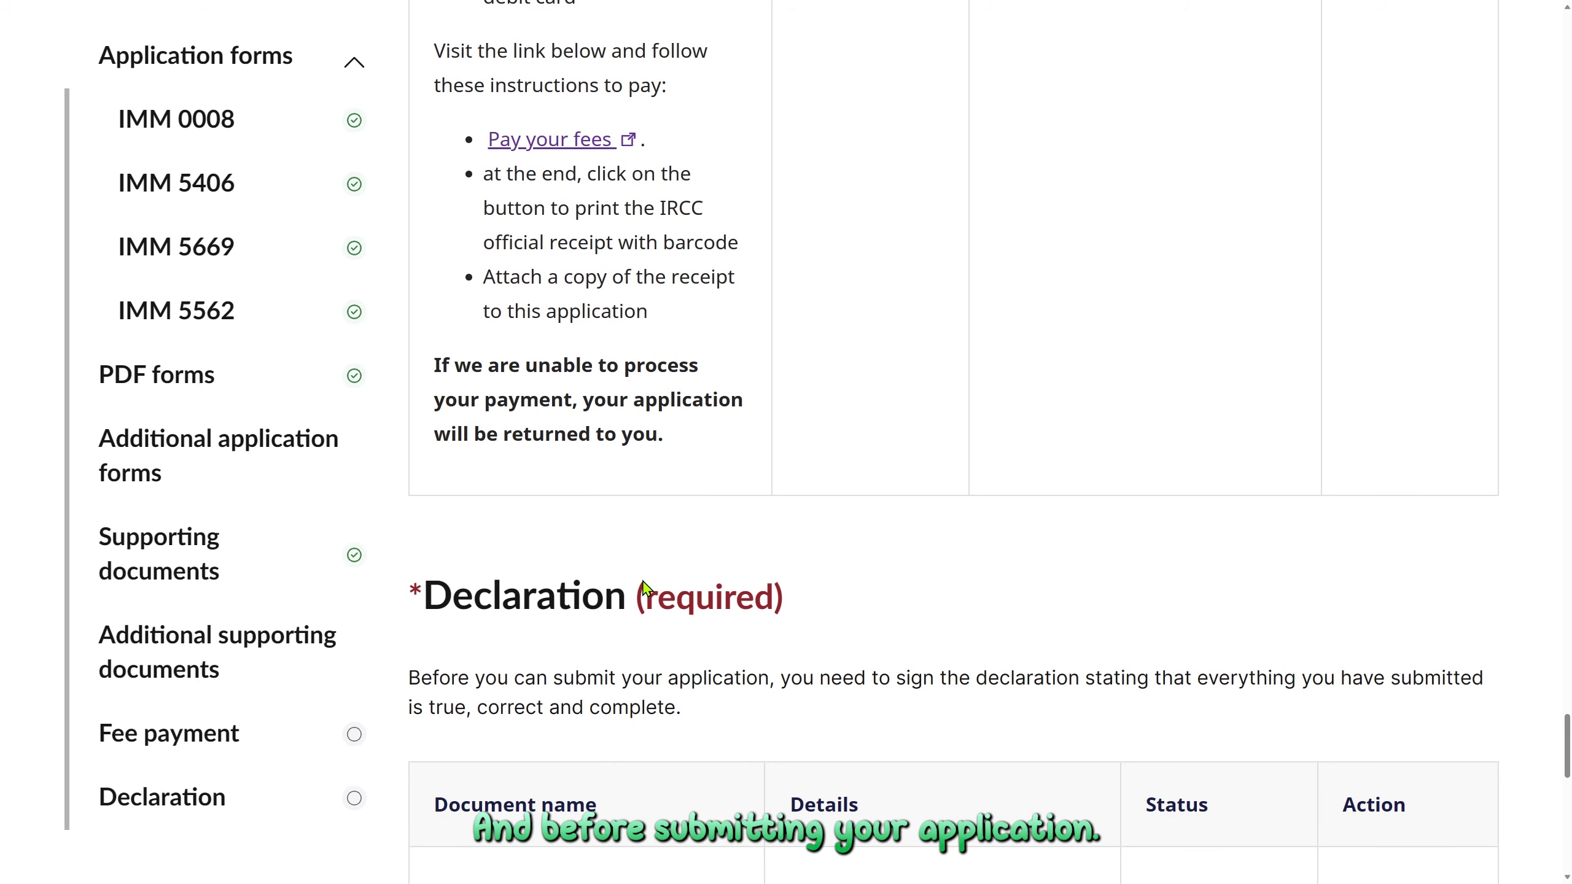
pyautogui.scroll(-2, 646, 587)
pyautogui.scroll(-2, 646, 587)
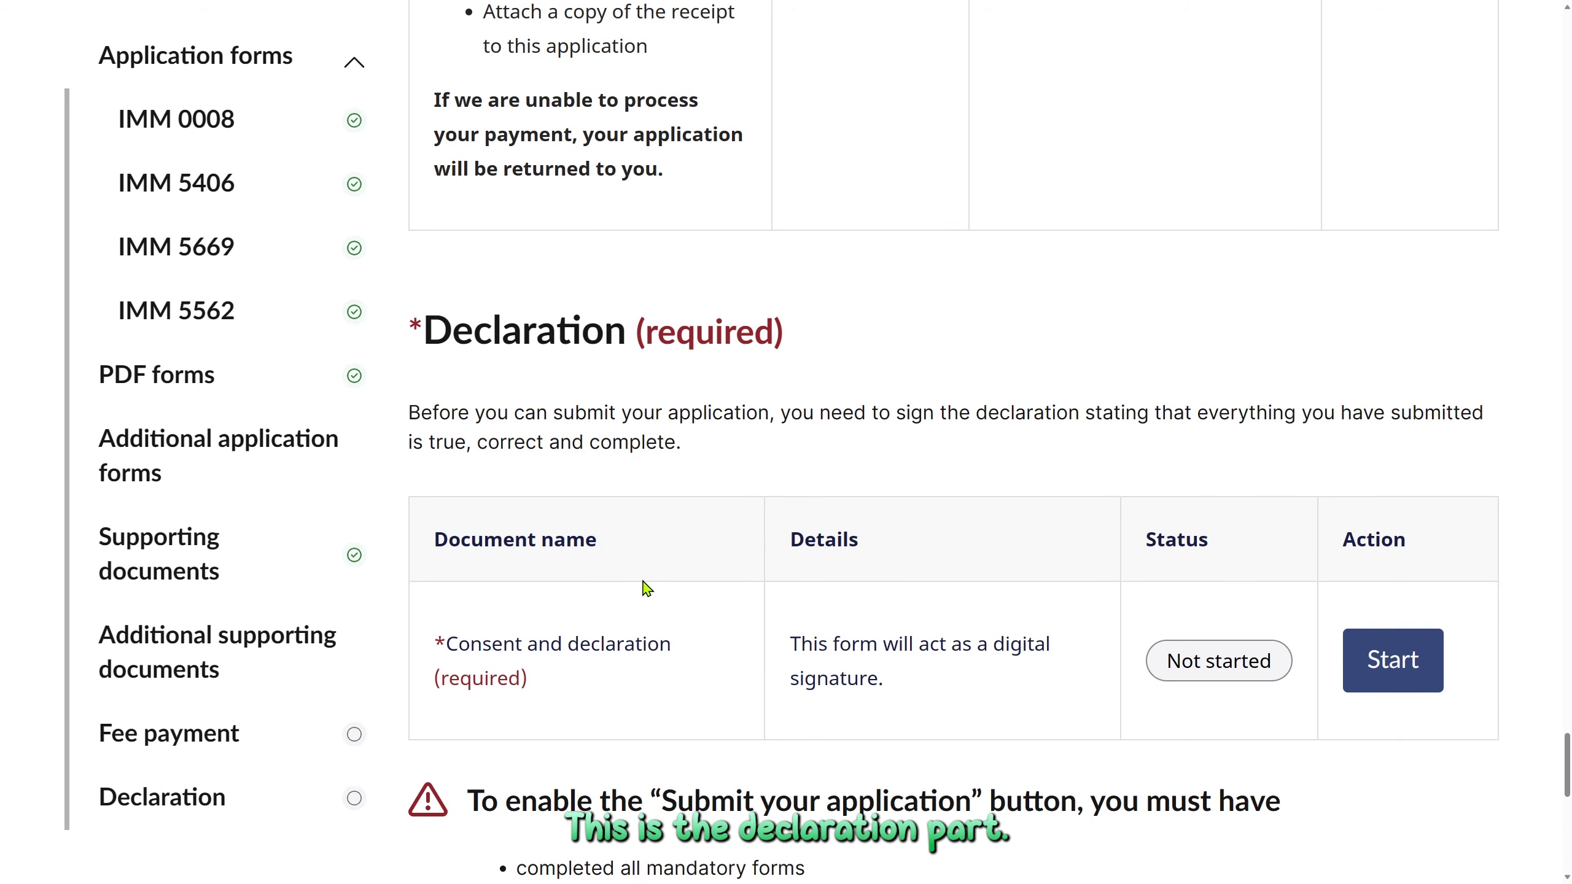
pyautogui.click(1394, 669)
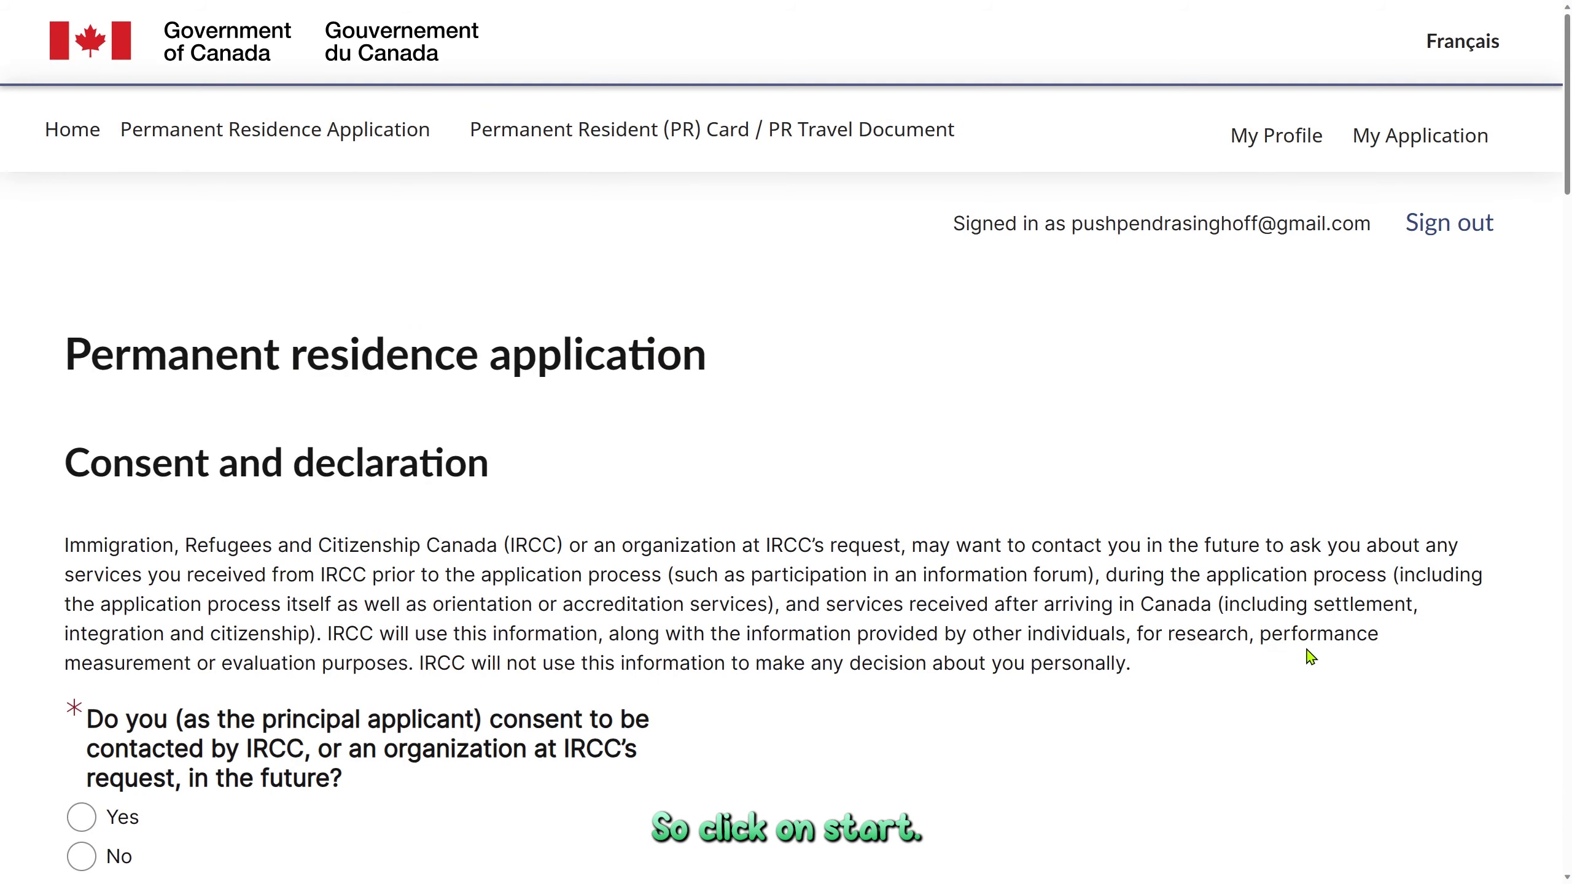
# Answer Yes to future IRCC contact and to sharing occupation information with employers
pyautogui.scroll(-8, 1311, 657)
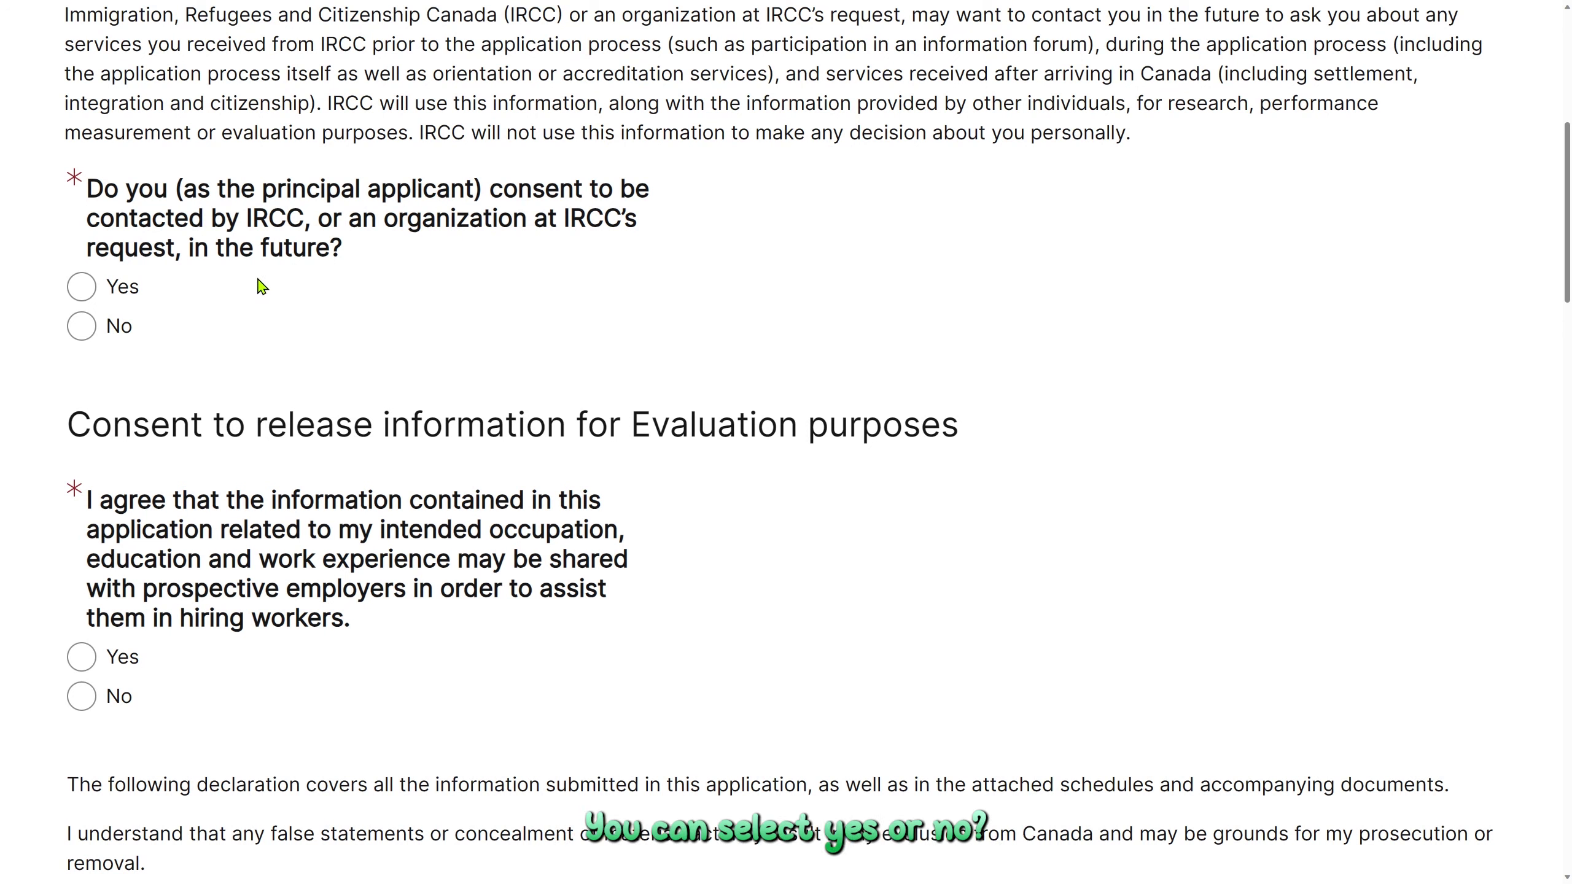
pyautogui.click(90, 292)
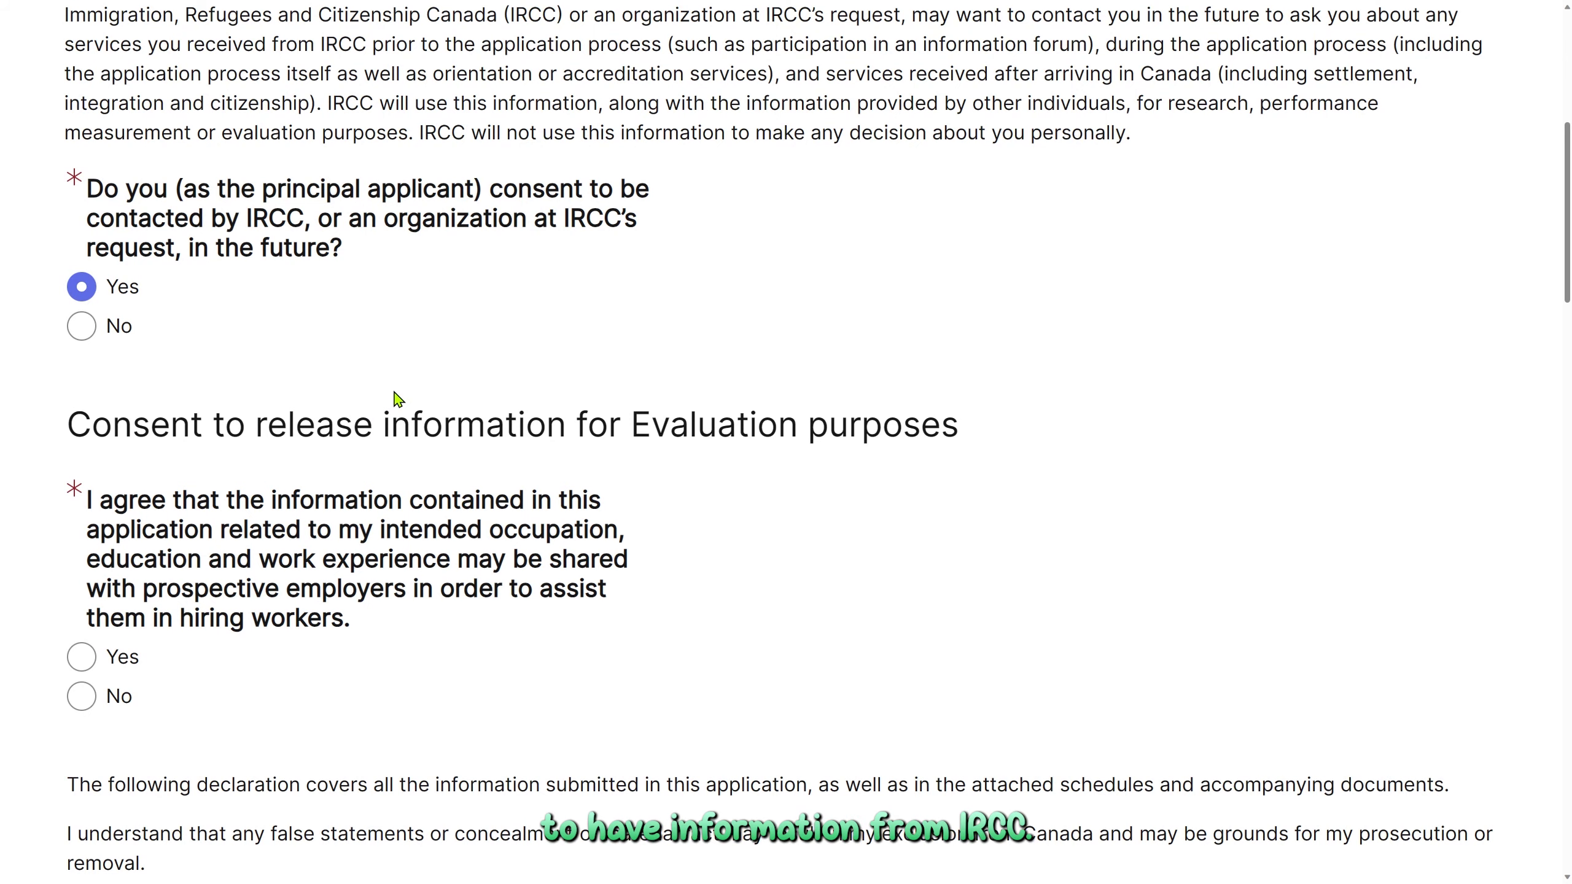
pyautogui.scroll(-5, 396, 396)
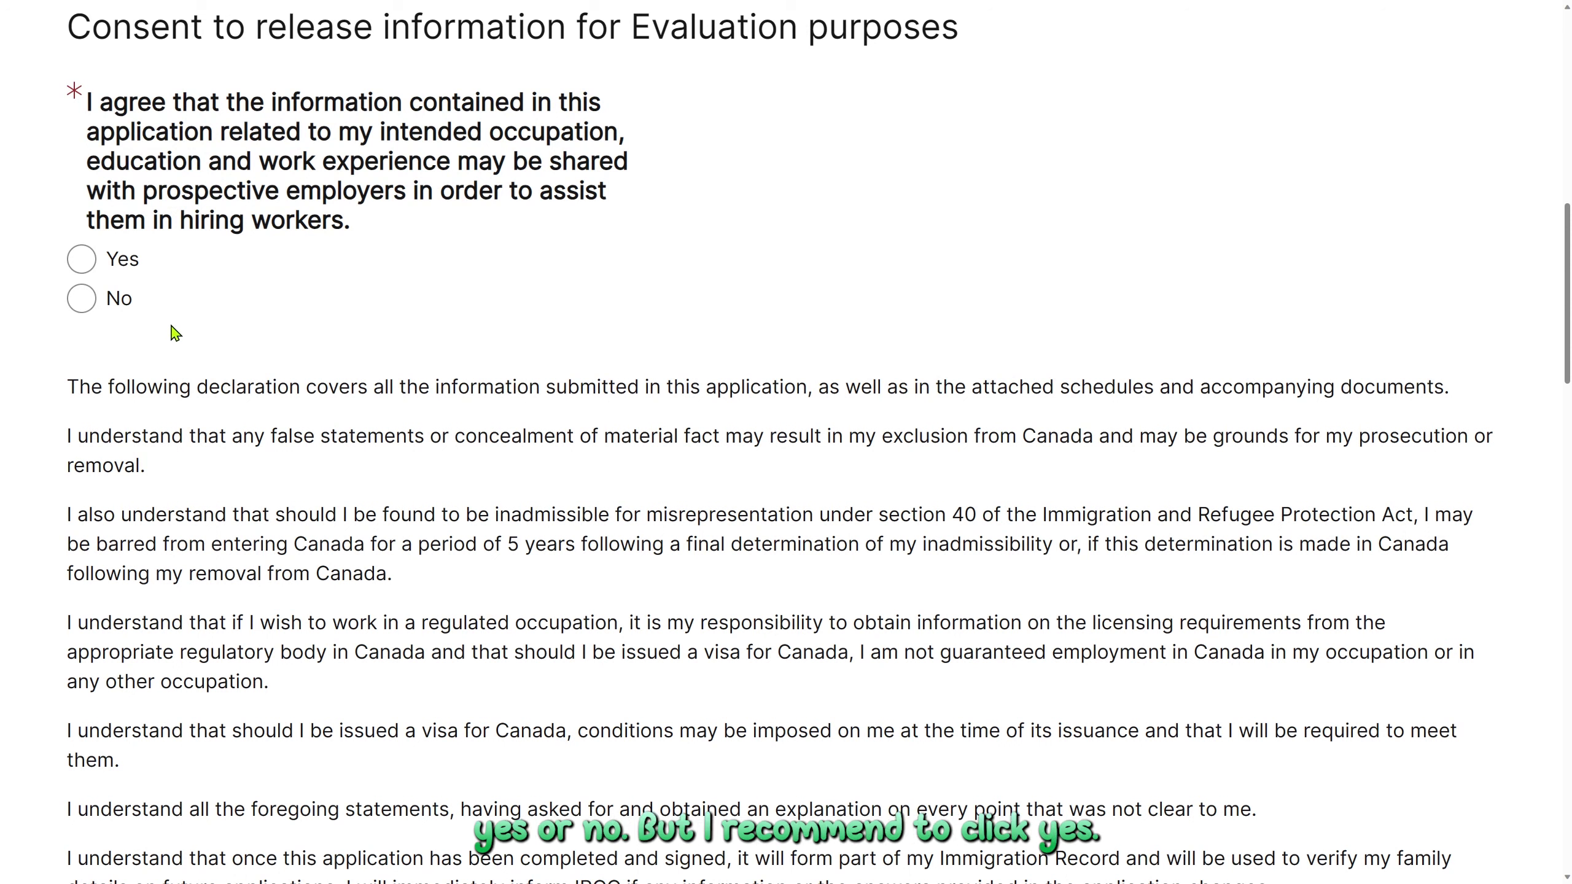
pyautogui.click(74, 258)
# Sign the declaration by entering the applicant's full name in the Full name field
pyautogui.scroll(-4, 250, 386)
pyautogui.scroll(-8, 250, 389)
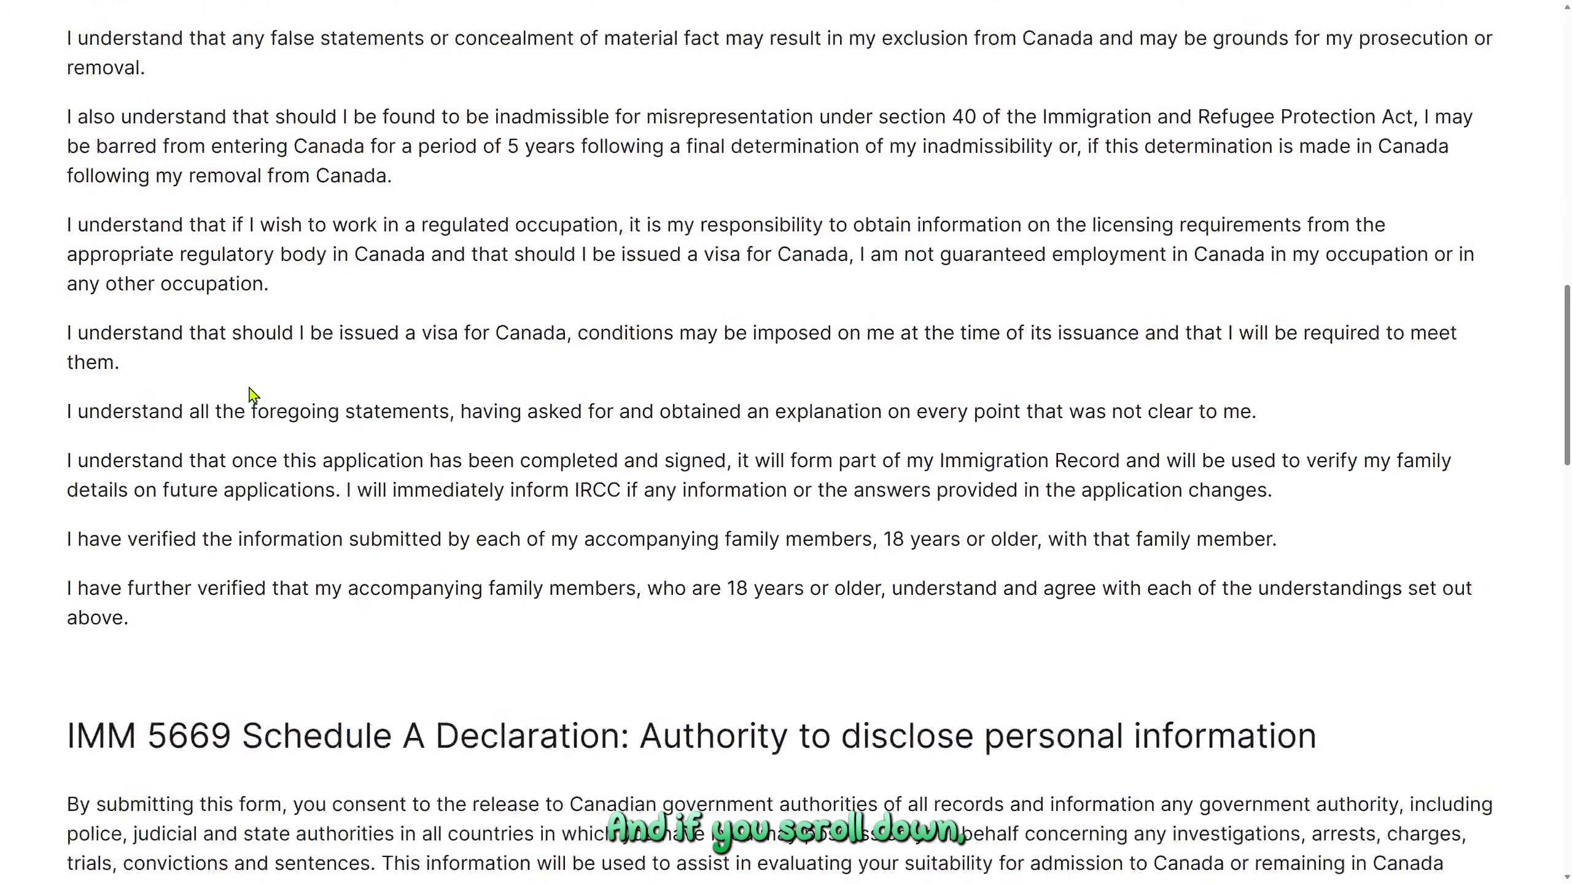
pyautogui.scroll(-6, 250, 391)
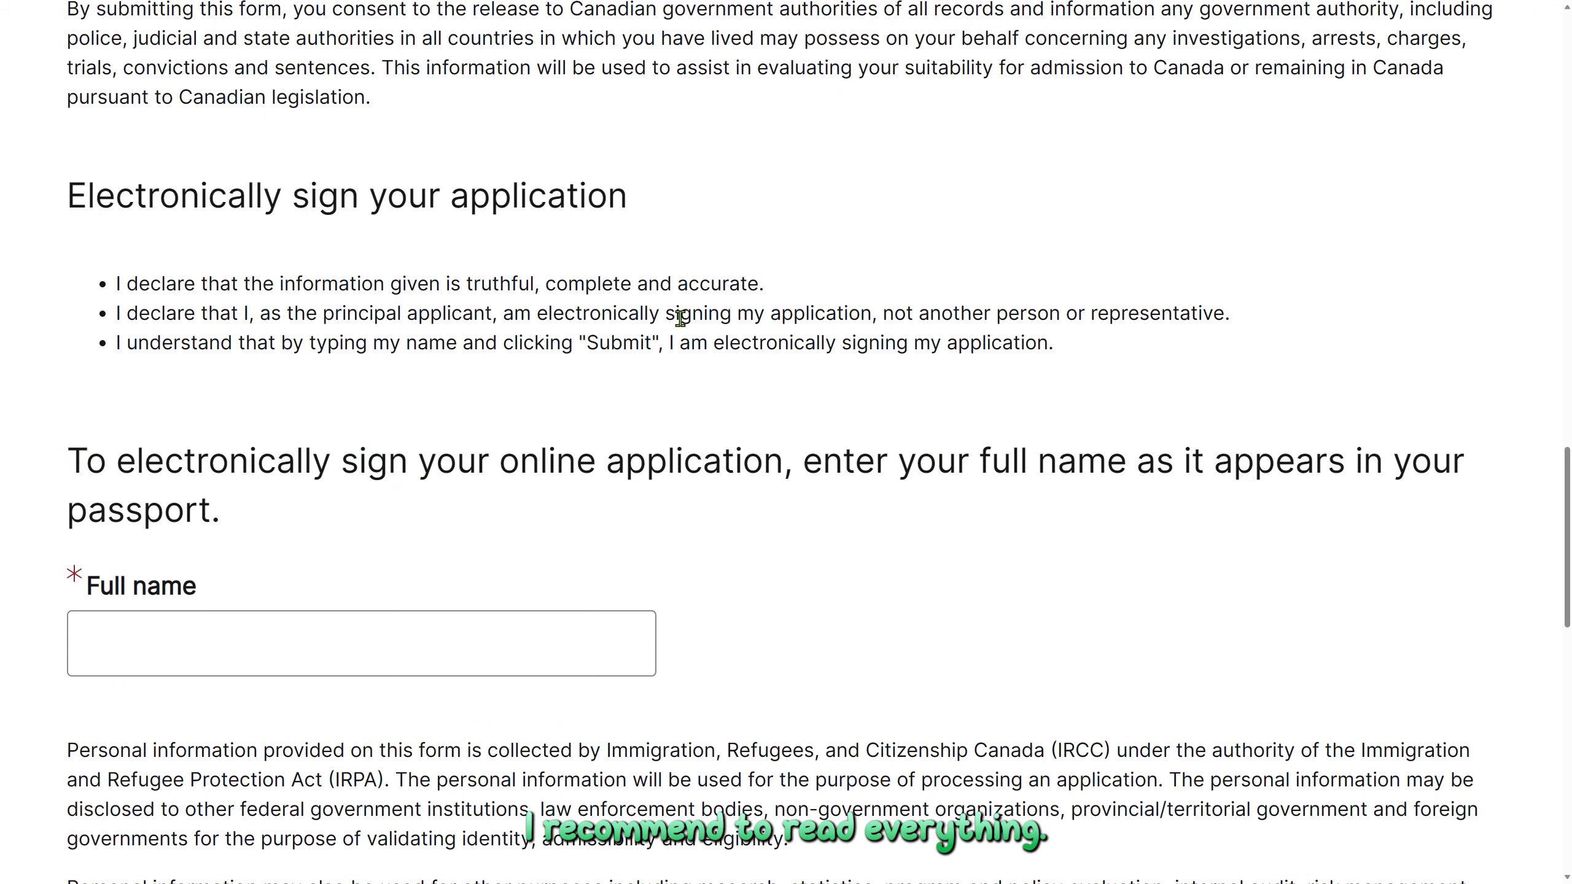
pyautogui.scroll(-2, 676, 306)
pyautogui.scroll(-2, 676, 306)
pyautogui.click(314, 394)
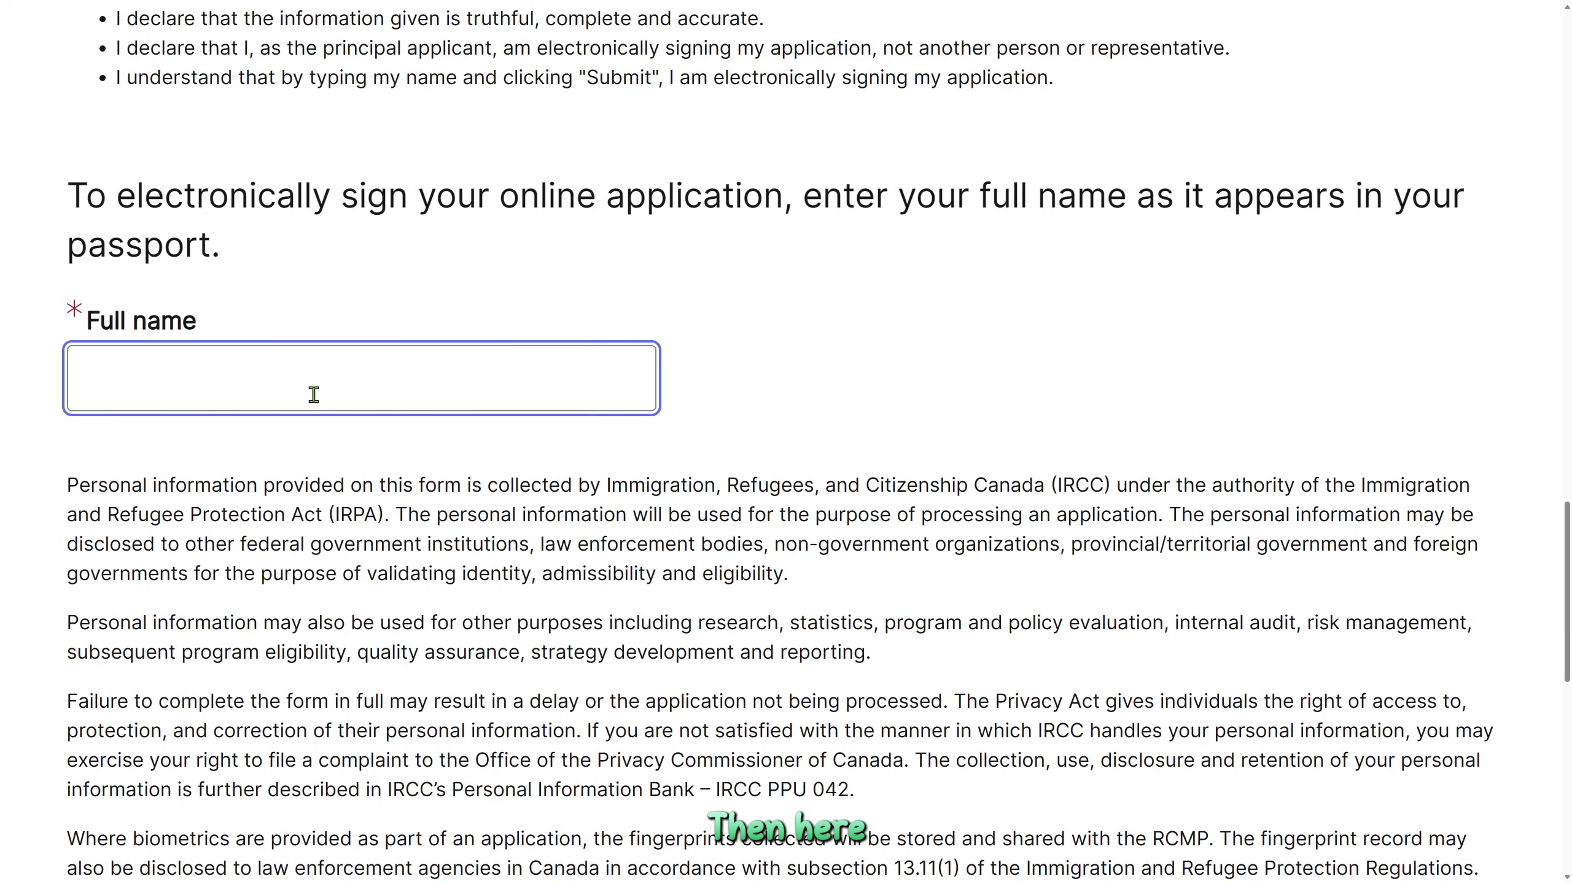
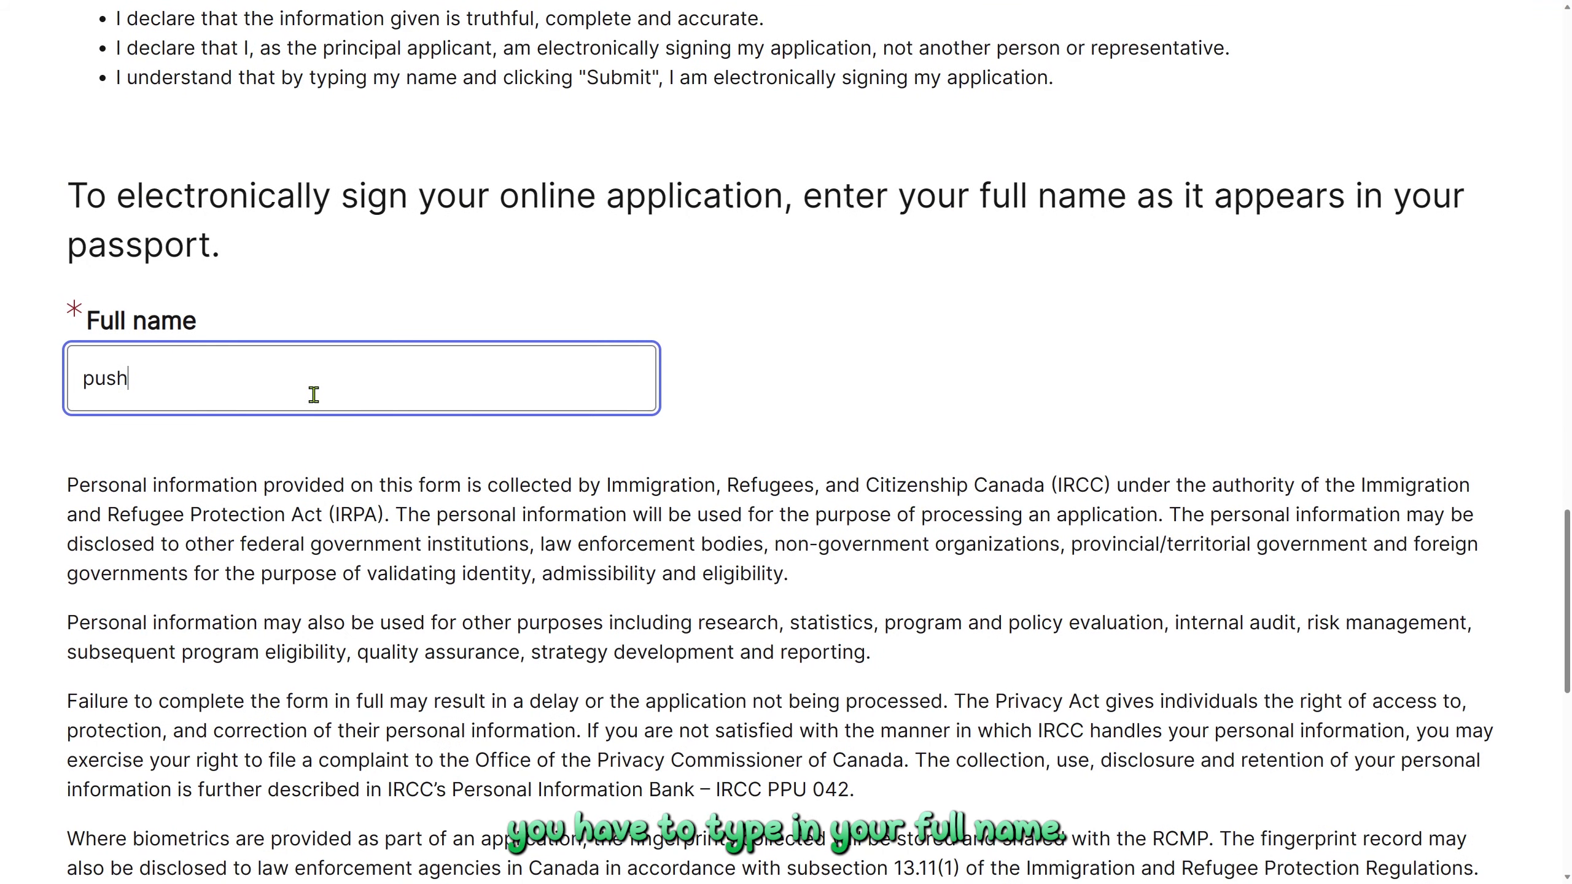
pyautogui.scroll(-4, 313, 395)
pyautogui.scroll(-6, 314, 395)
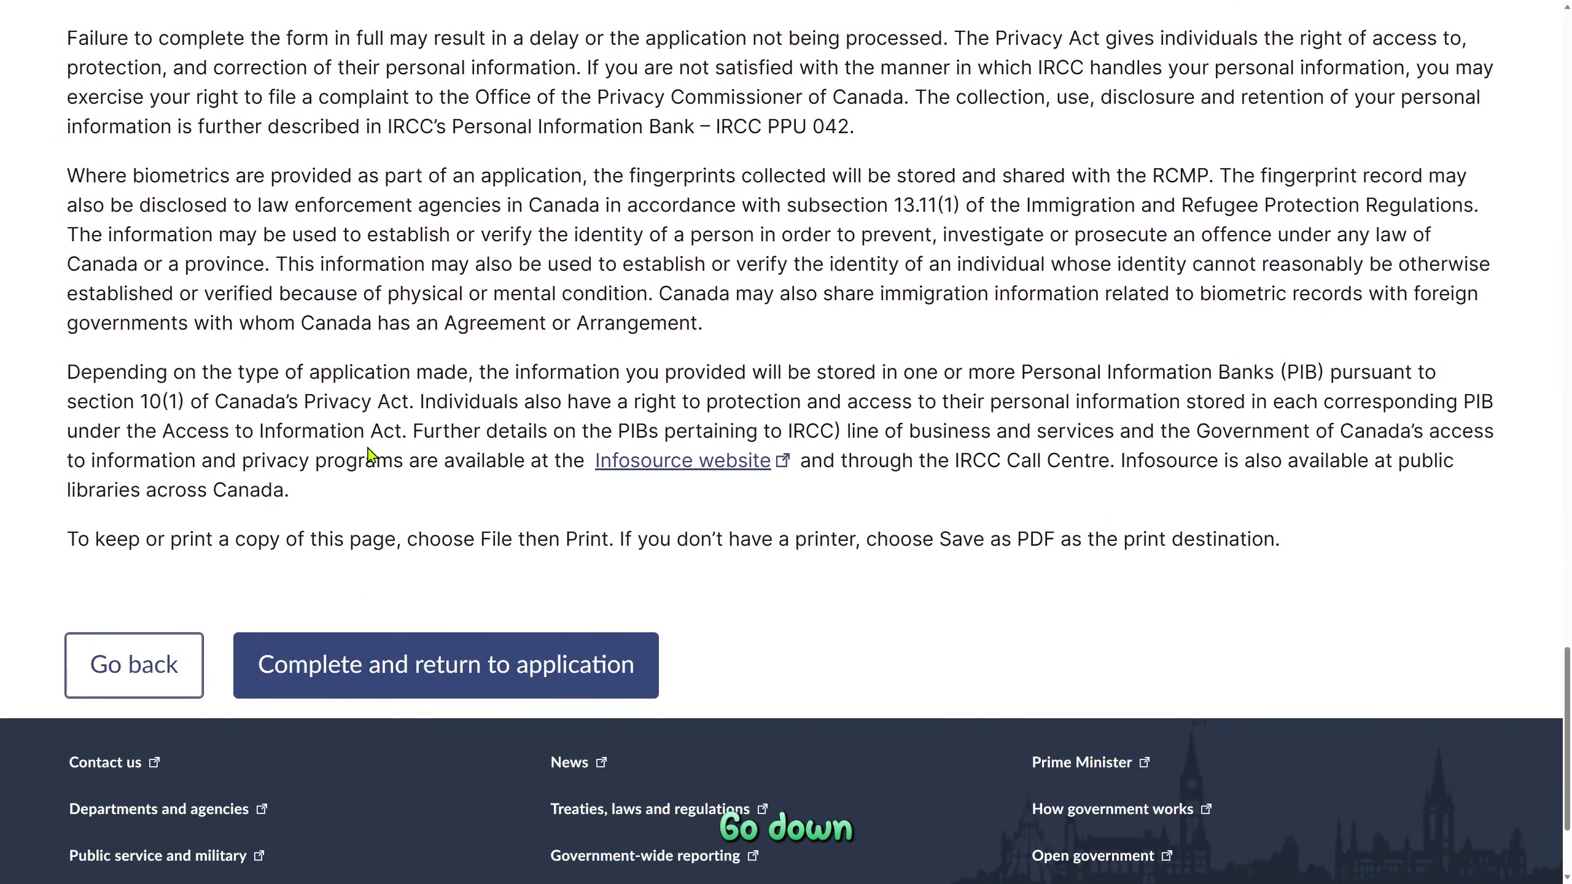
# Complete the declaration, return to the application, and confirm Submit your application is enabled
pyautogui.click(394, 672)
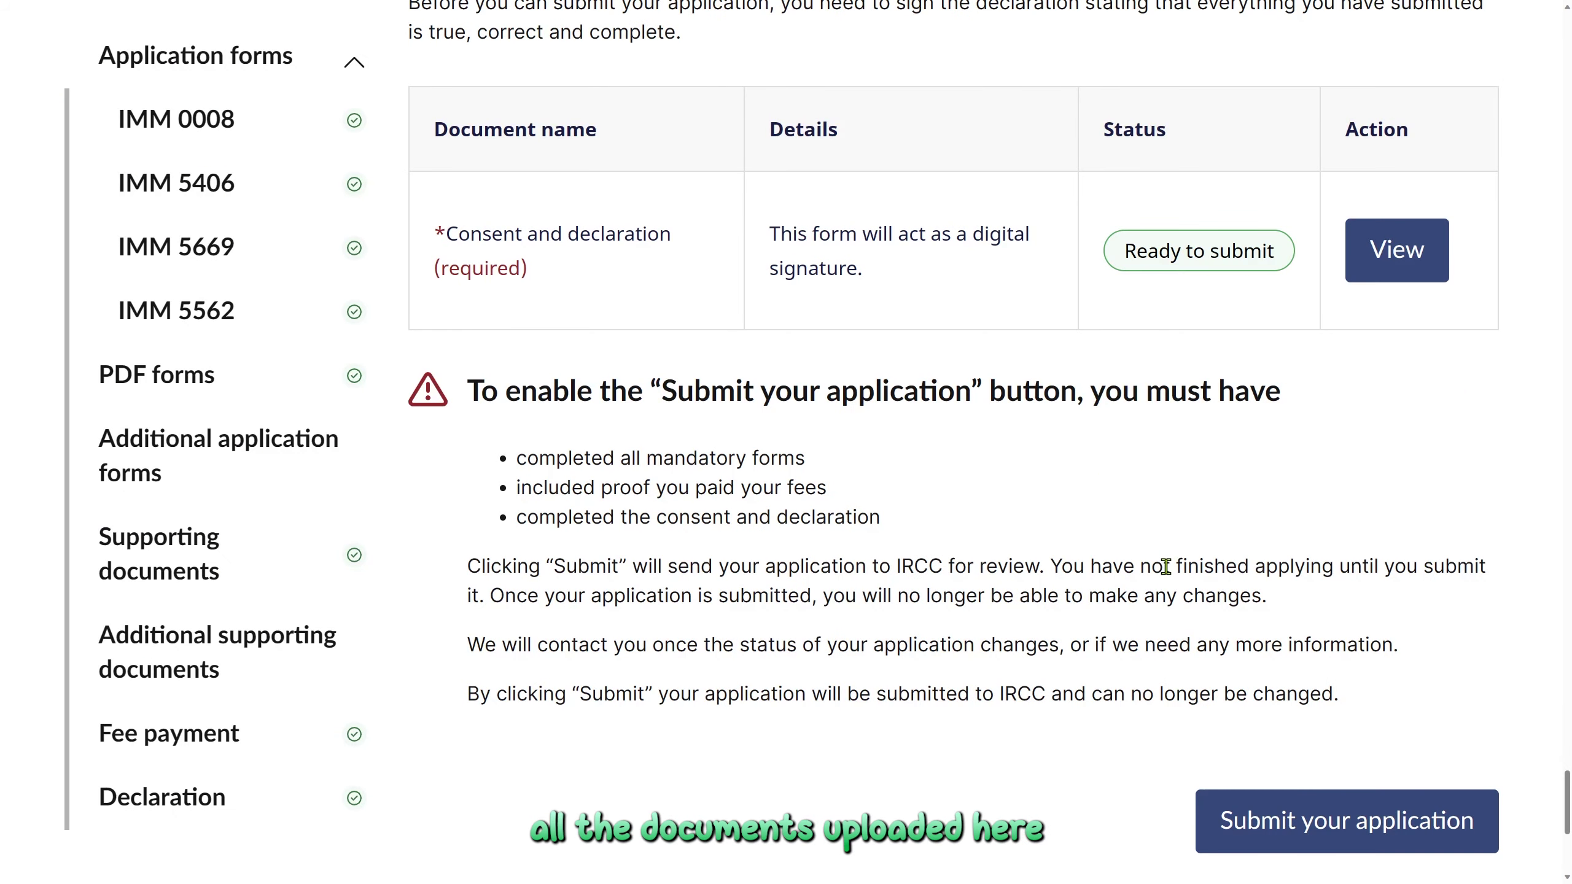
pyautogui.scroll(2, 878, 502)
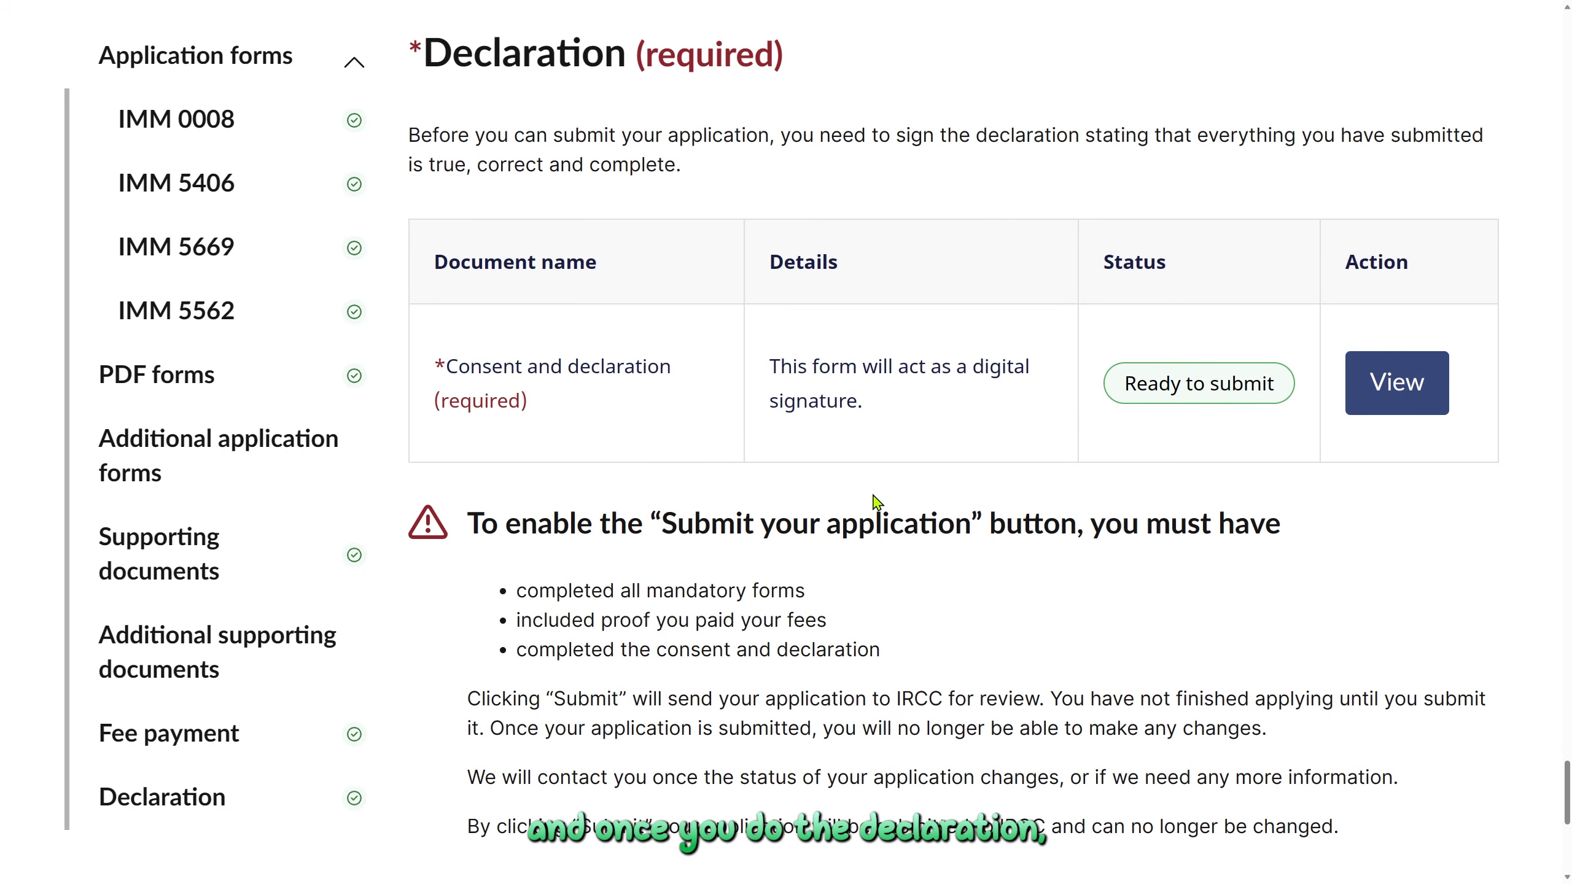
pyautogui.scroll(-6, 872, 489)
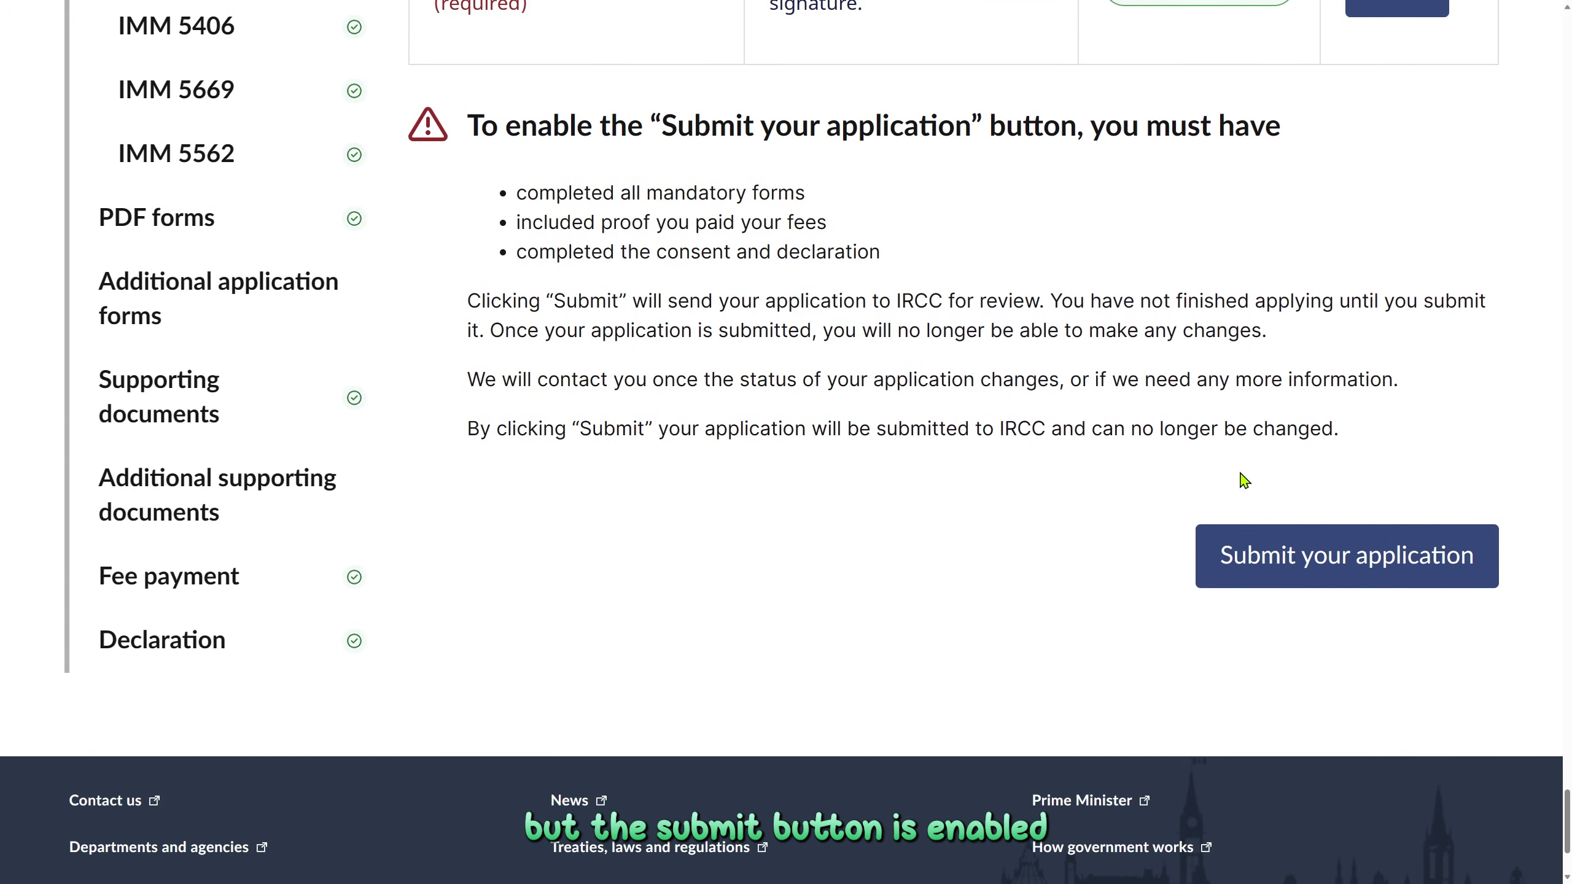